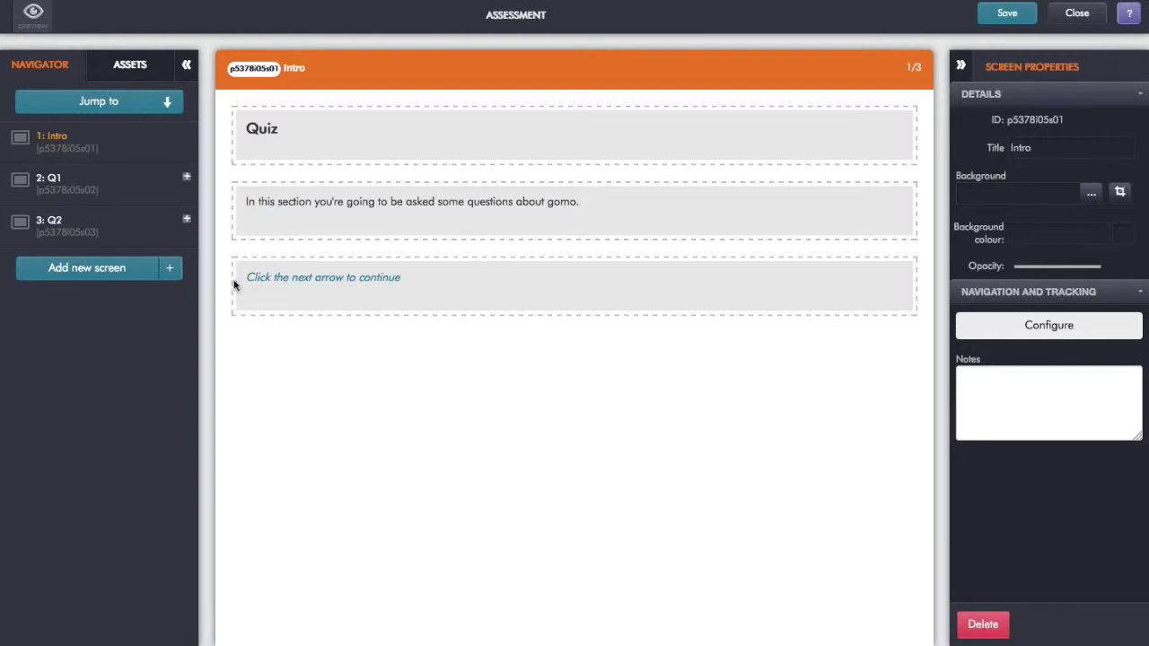
- Open the Q1 screen and select its 'Is gomo cloud-based?' Yes/No answers to show Multiple Choice Properties
{"action": "left_click", "coordinate": [52, 185]}
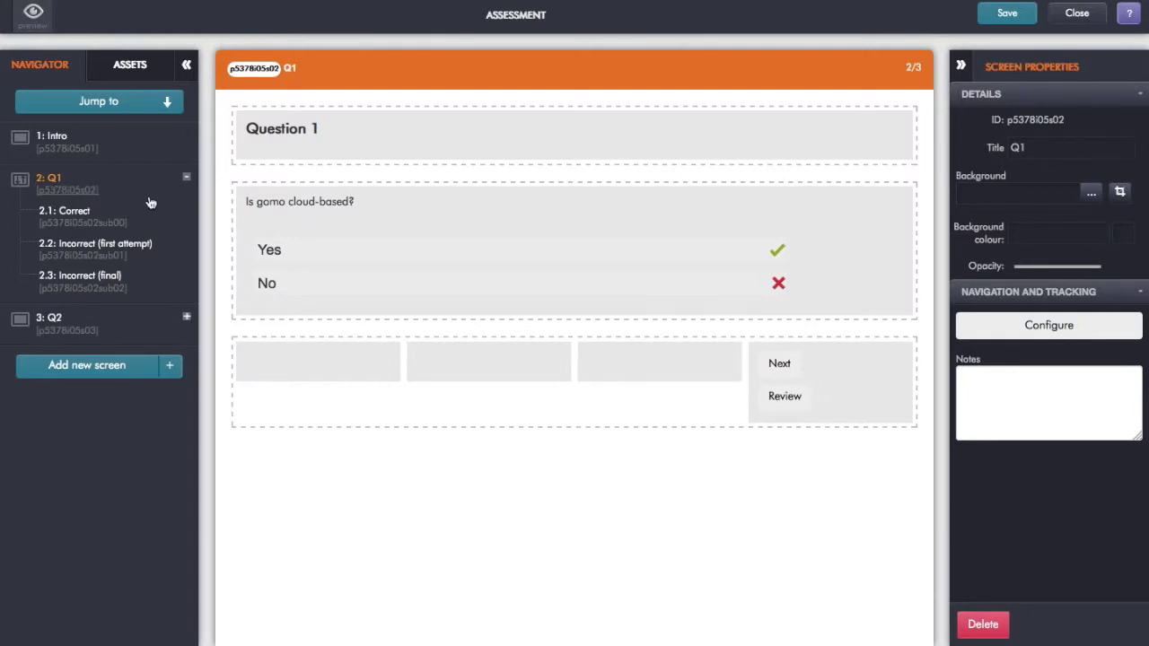
{"action": "left_click", "coordinate": [310, 257]}
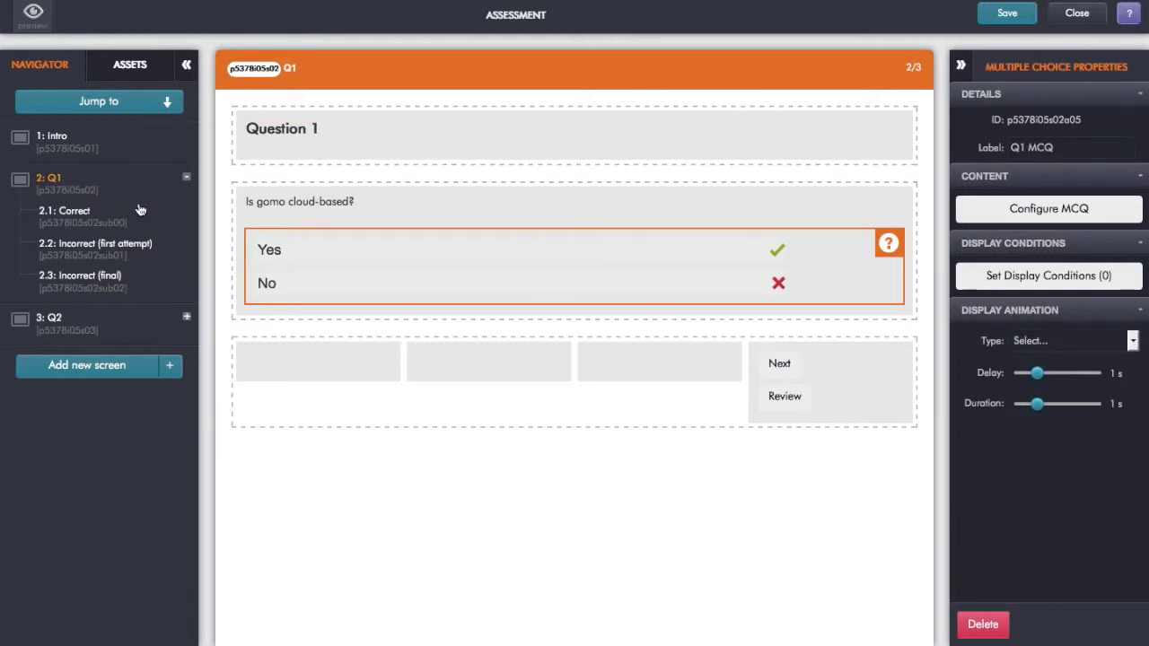
- Review Q1's Correct and final Incorrect feedback screens, then return to Q1 and show the add-screen options
{"action": "left_click", "coordinate": [78, 215]}
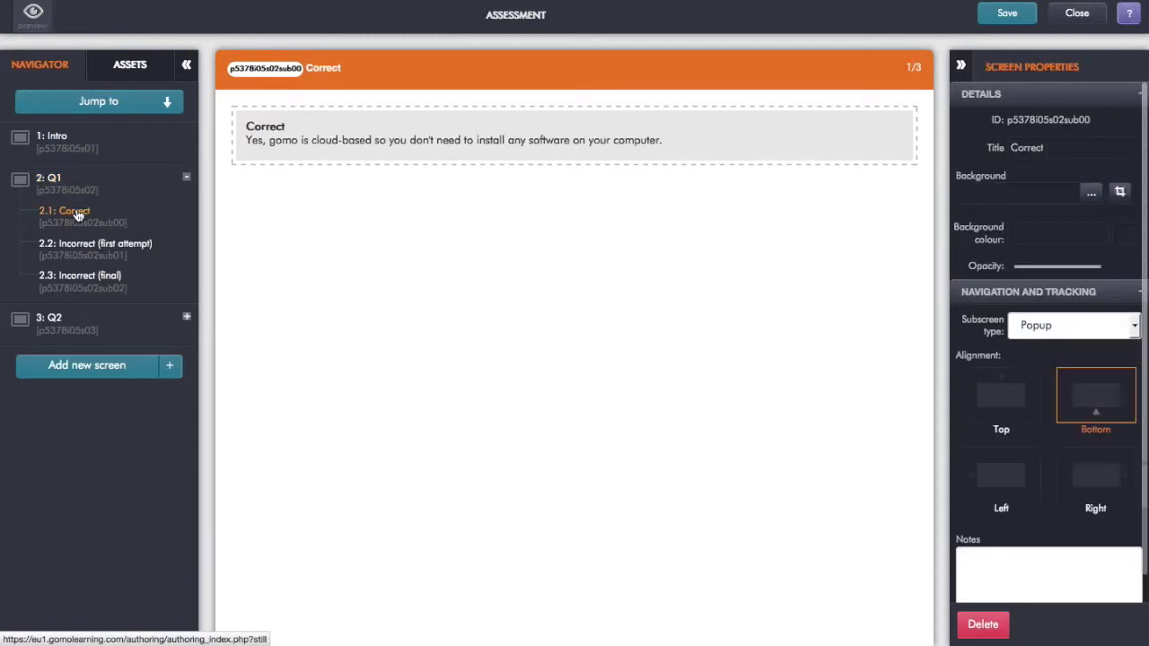
{"action": "left_click", "coordinate": [79, 279]}
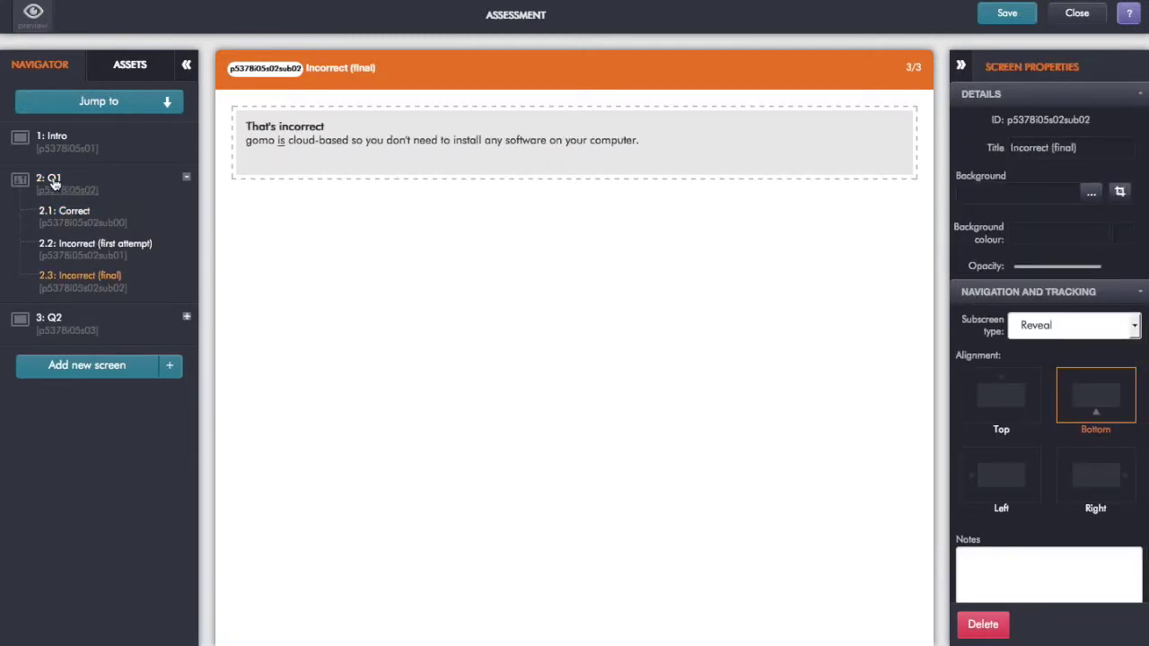
{"action": "left_click", "coordinate": [54, 182]}
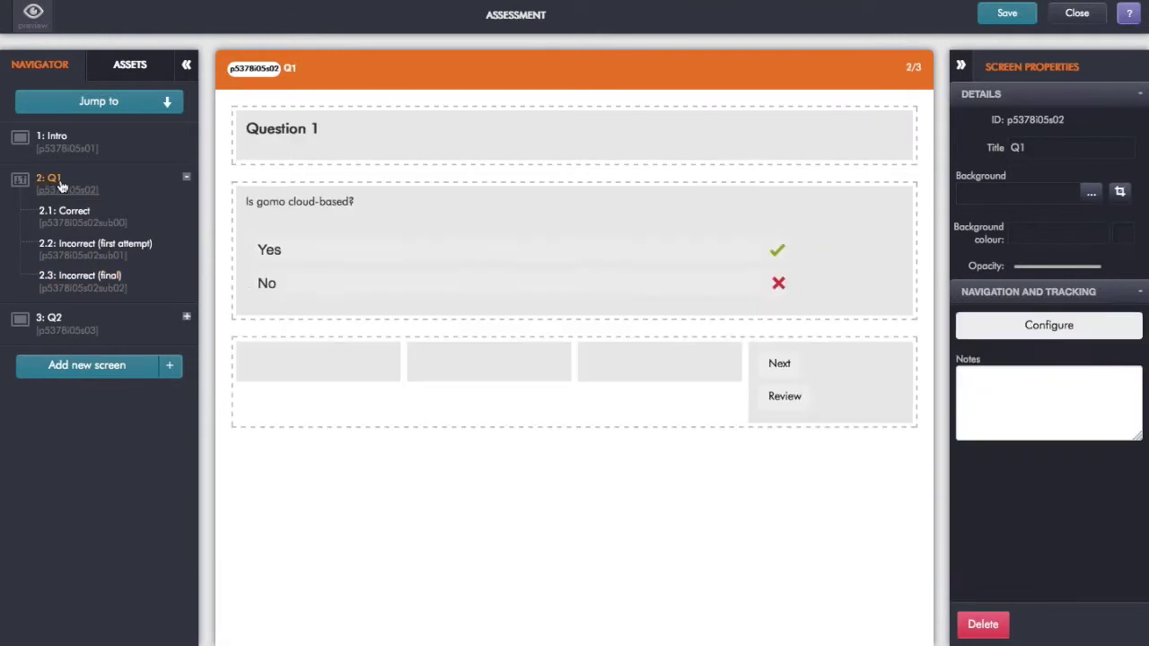
{"action": "left_click", "coordinate": [172, 372]}
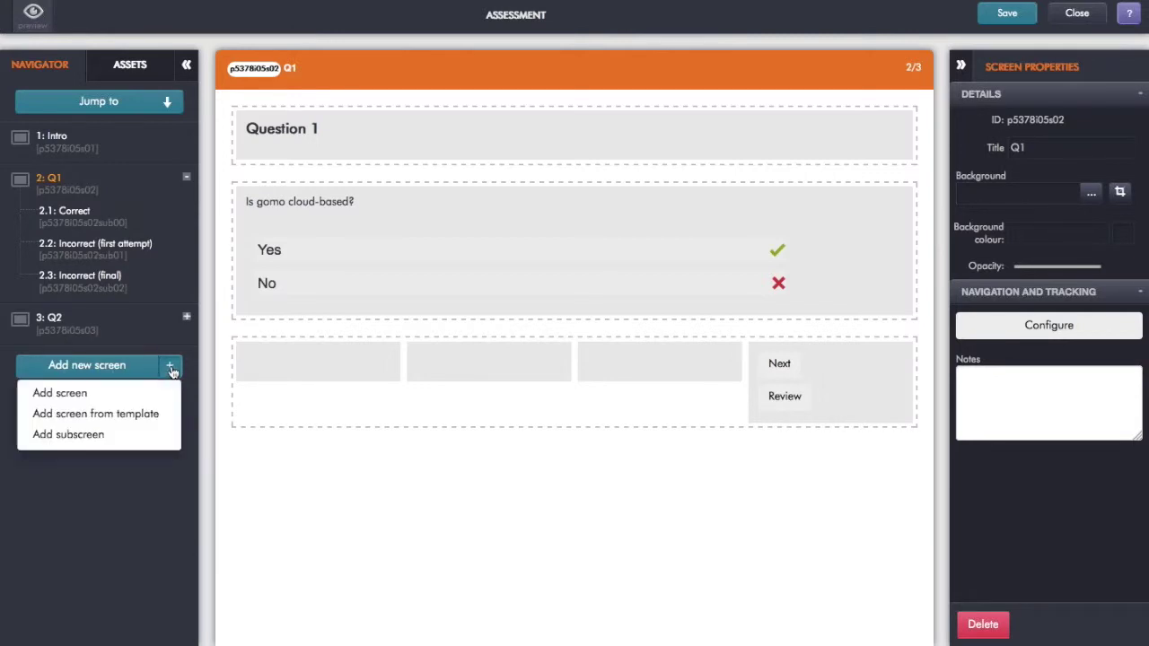
- Add a TMP MCQ screen from the Question section's Multiple Choice Question template
{"action": "left_click", "coordinate": [103, 415]}
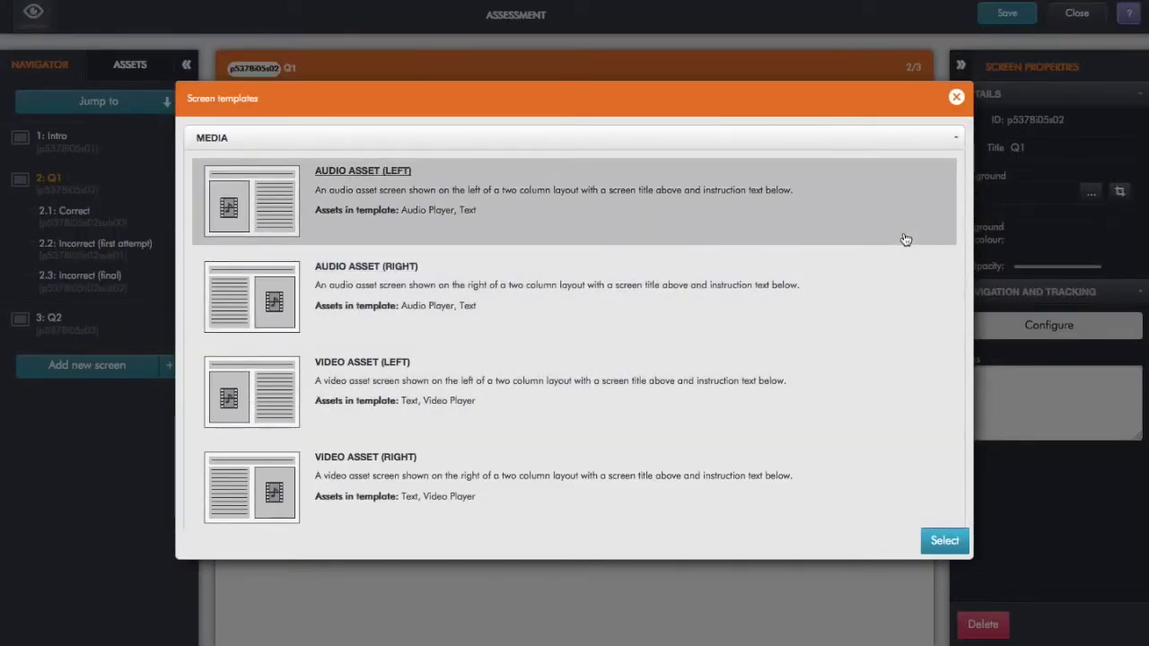
{"action": "scroll", "coordinate": [906, 239], "scroll_direction": "down", "scroll_amount": 3}
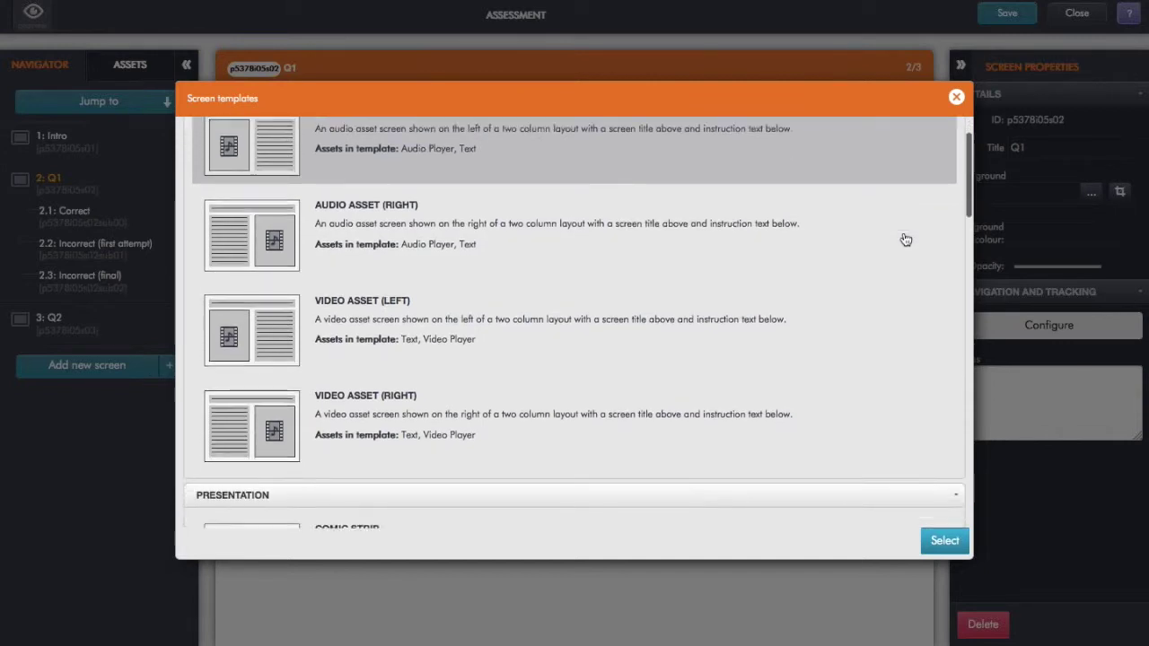
{"action": "scroll", "coordinate": [906, 240], "scroll_direction": "down", "scroll_amount": 2}
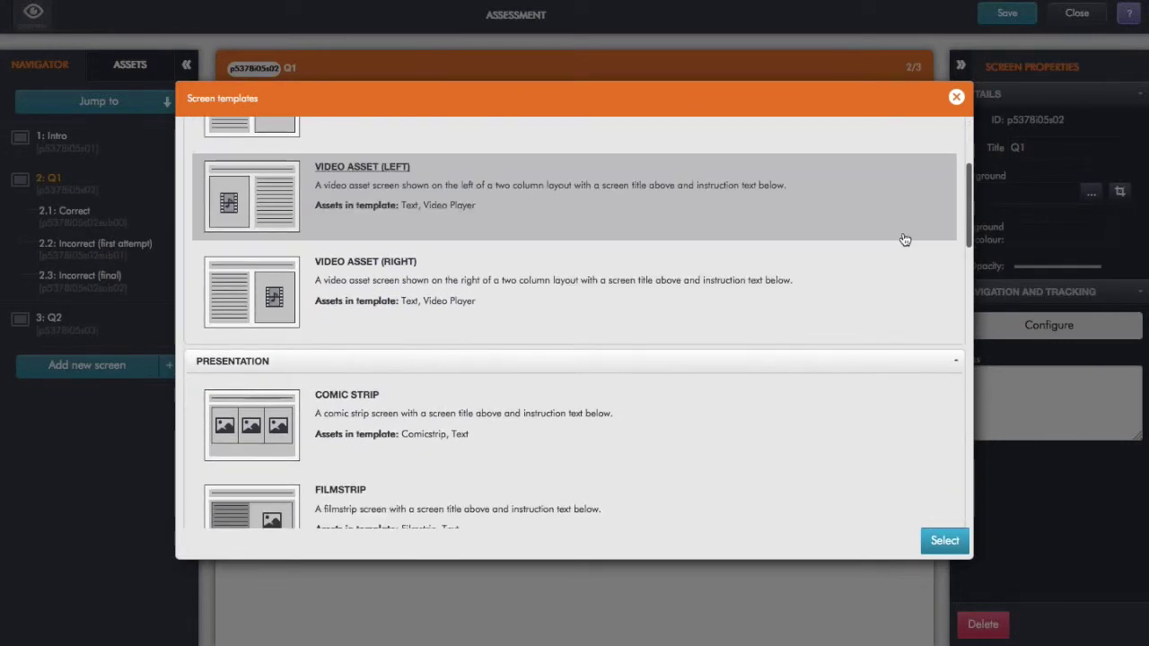
{"action": "scroll", "coordinate": [905, 240], "scroll_direction": "down", "scroll_amount": 2}
{"action": "scroll", "coordinate": [906, 240], "scroll_direction": "down", "scroll_amount": 2}
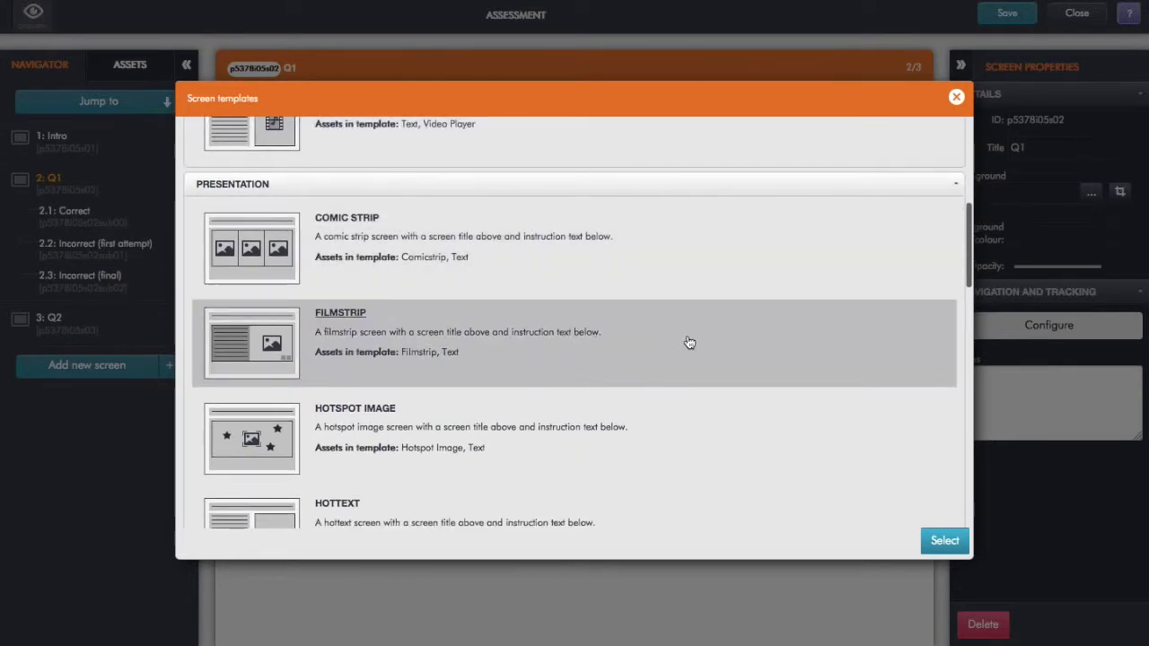
{"action": "scroll", "coordinate": [688, 342], "scroll_direction": "down", "scroll_amount": 2}
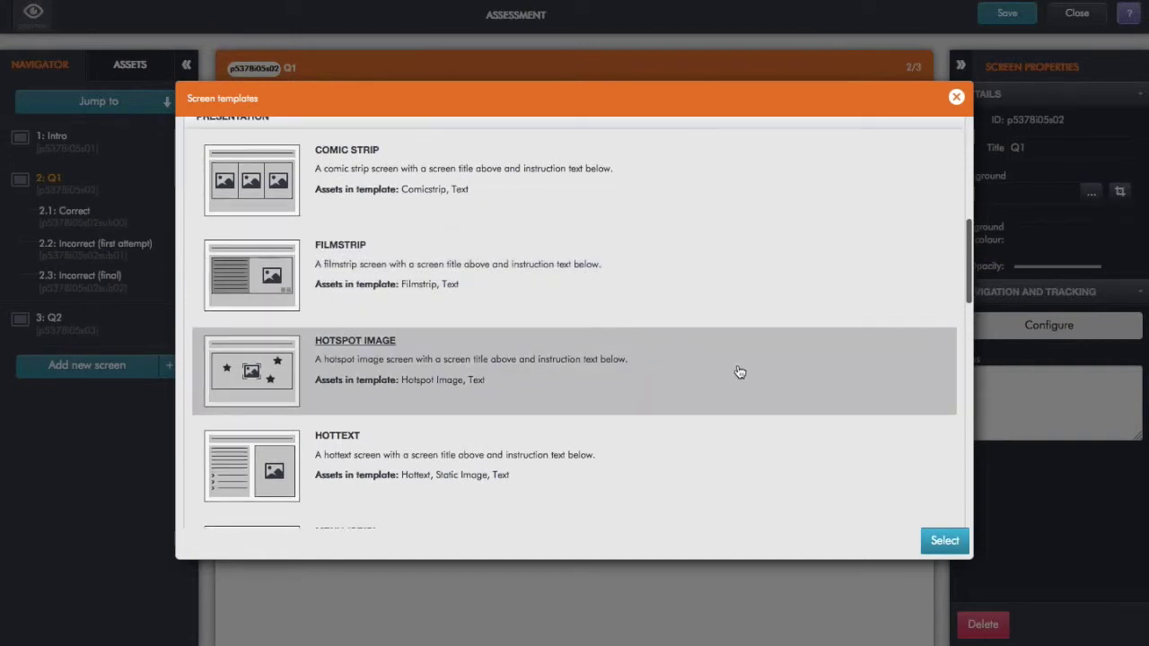
{"action": "scroll", "coordinate": [738, 372], "scroll_direction": "down", "scroll_amount": 4}
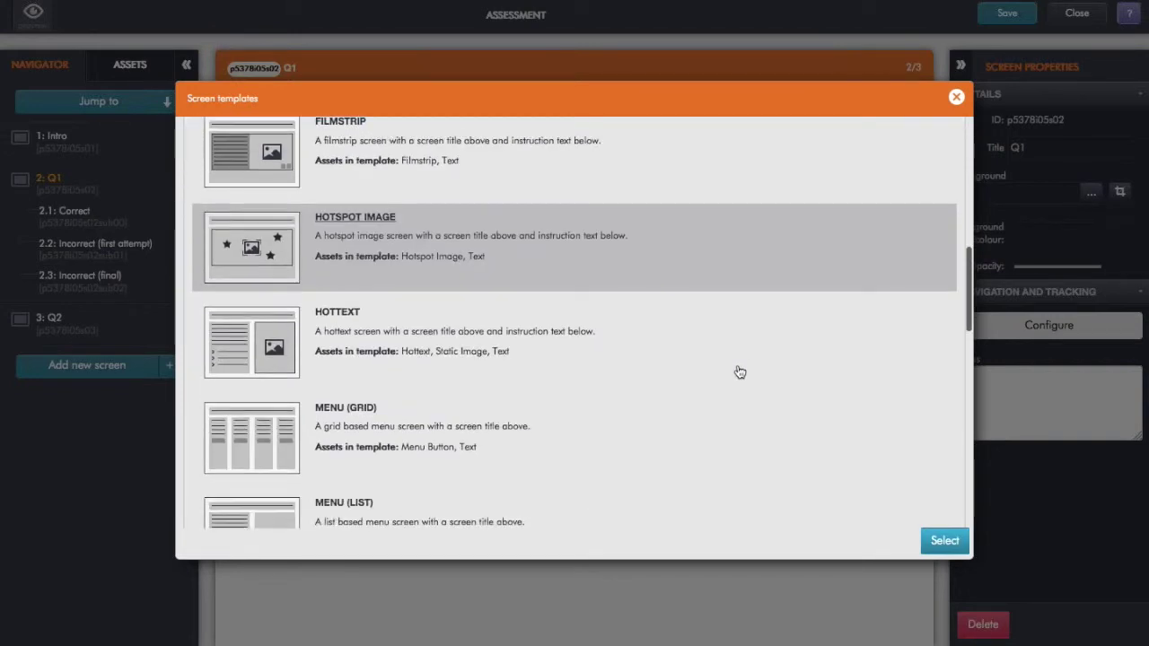
{"action": "scroll", "coordinate": [738, 371], "scroll_direction": "down", "scroll_amount": 8}
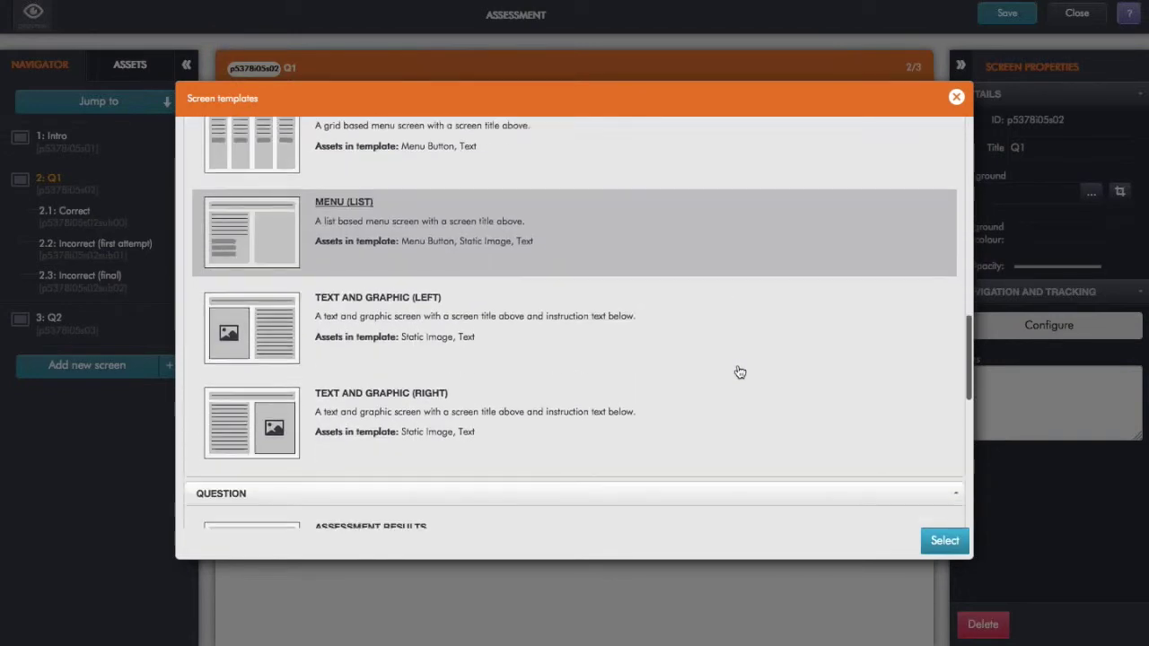
{"action": "scroll", "coordinate": [738, 372], "scroll_direction": "down", "scroll_amount": 6}
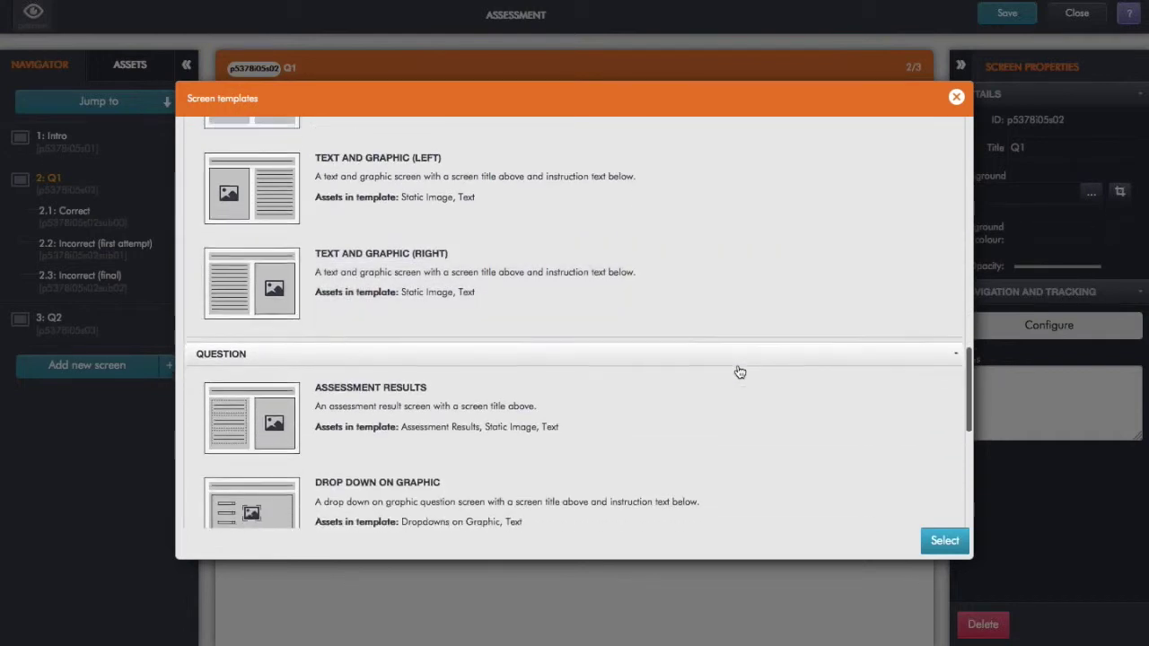
{"action": "scroll", "coordinate": [738, 371], "scroll_direction": "down", "scroll_amount": 4}
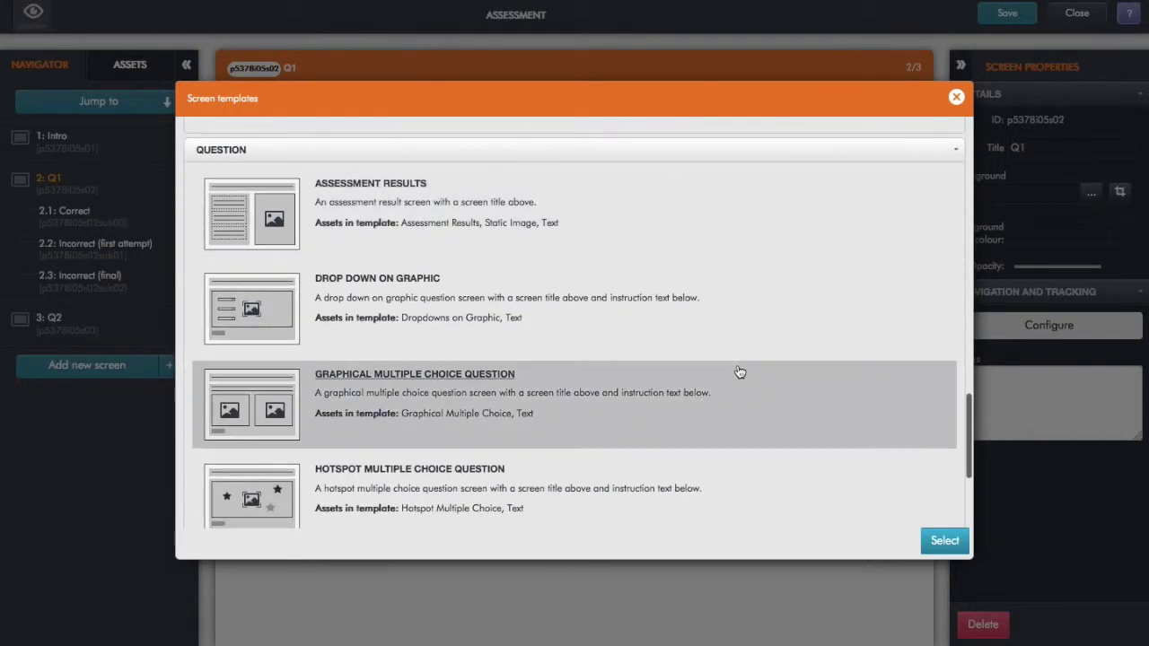
{"action": "scroll", "coordinate": [738, 371], "scroll_direction": "down", "scroll_amount": 2}
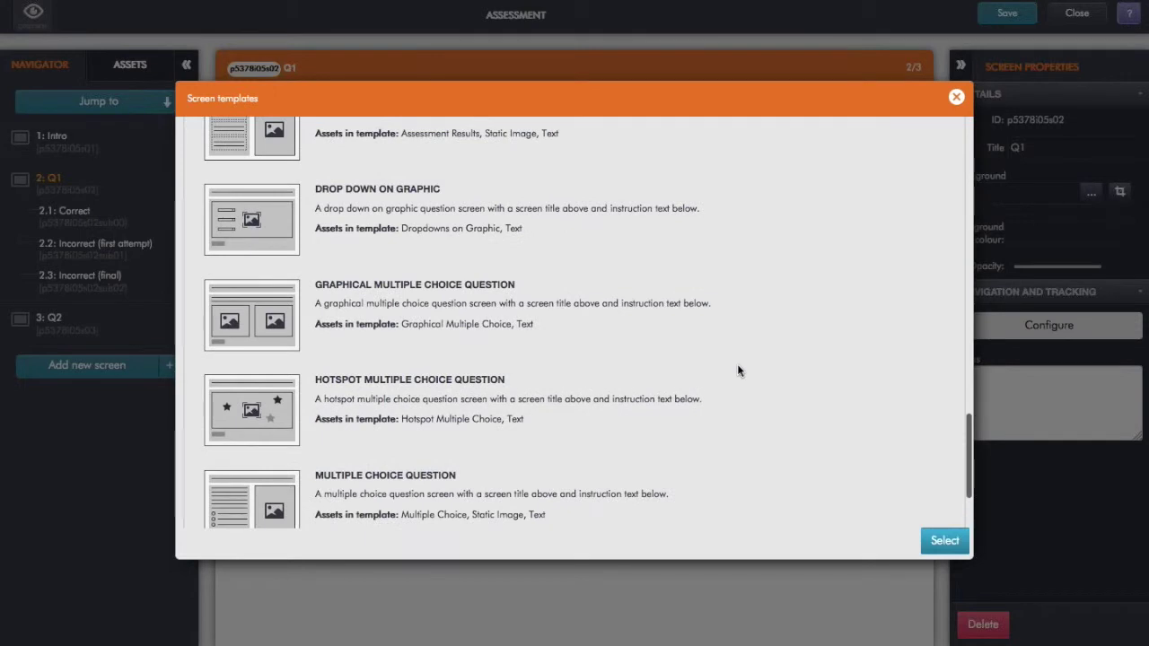
{"action": "scroll", "coordinate": [738, 372], "scroll_direction": "down", "scroll_amount": 2}
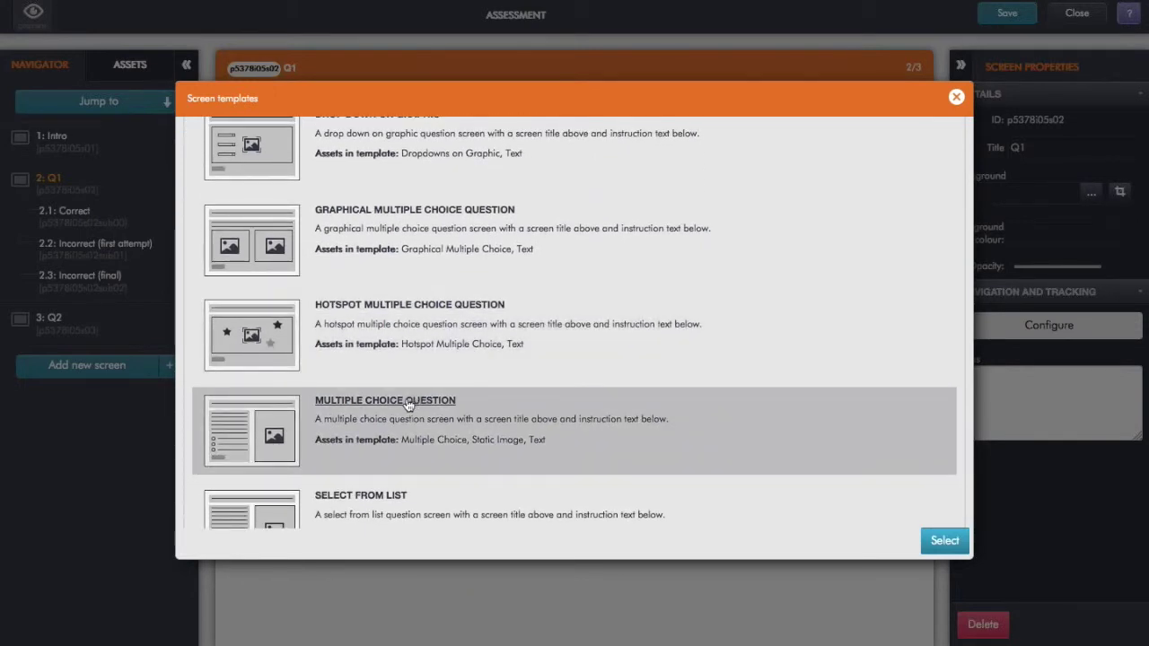
{"action": "left_click", "coordinate": [410, 405]}
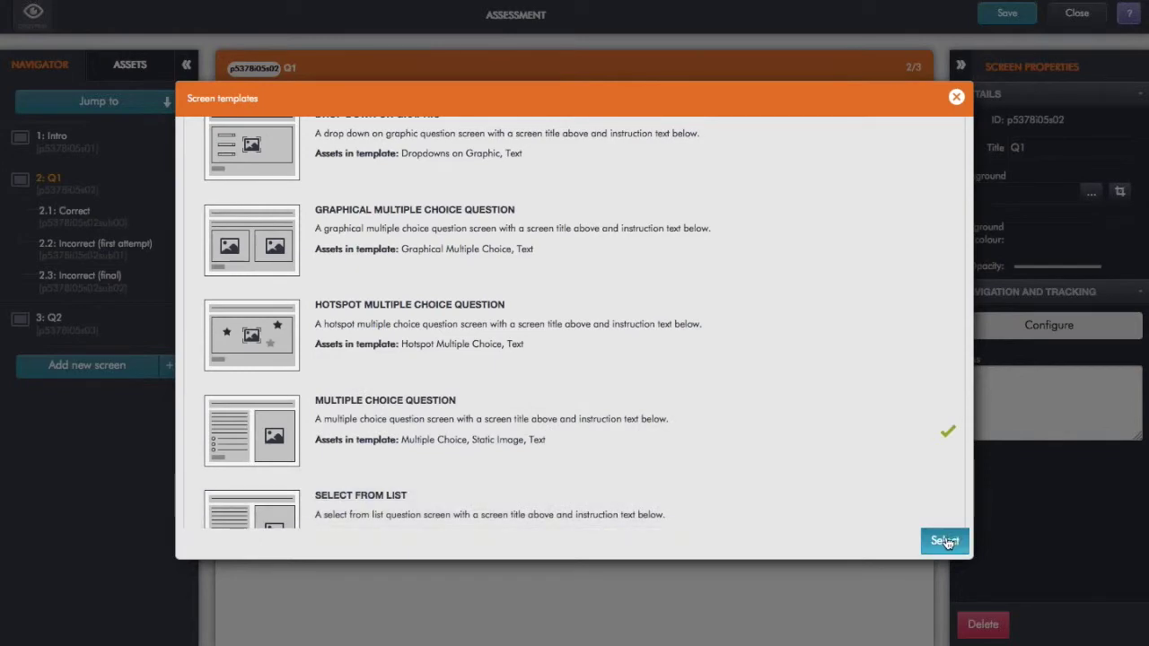
{"action": "left_click", "coordinate": [945, 541]}
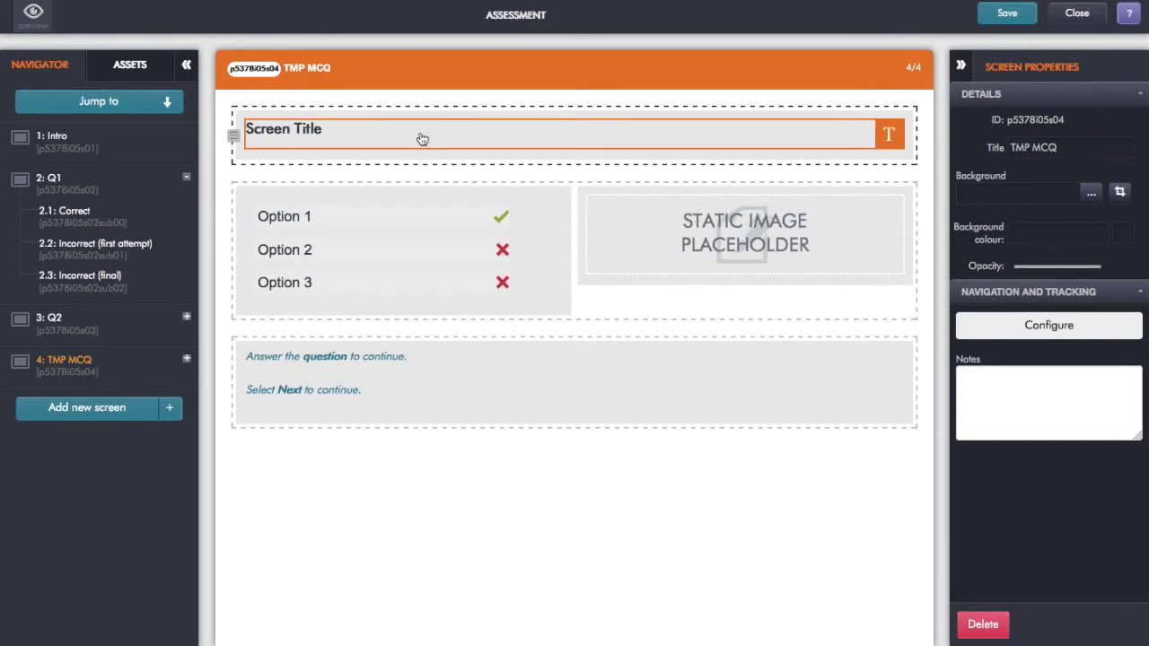
- Replace the placeholder screen title with 'What is 2 + 2?' and apply it
{"action": "left_click", "coordinate": [340, 136]}
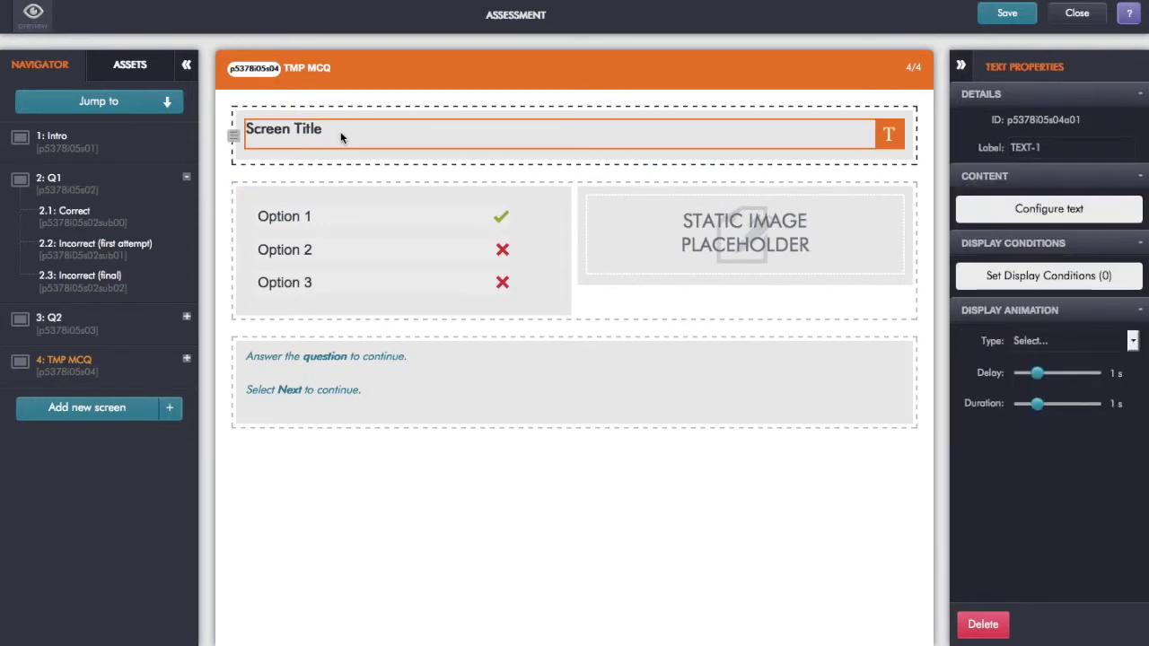
{"action": "double_click", "coordinate": [340, 131]}
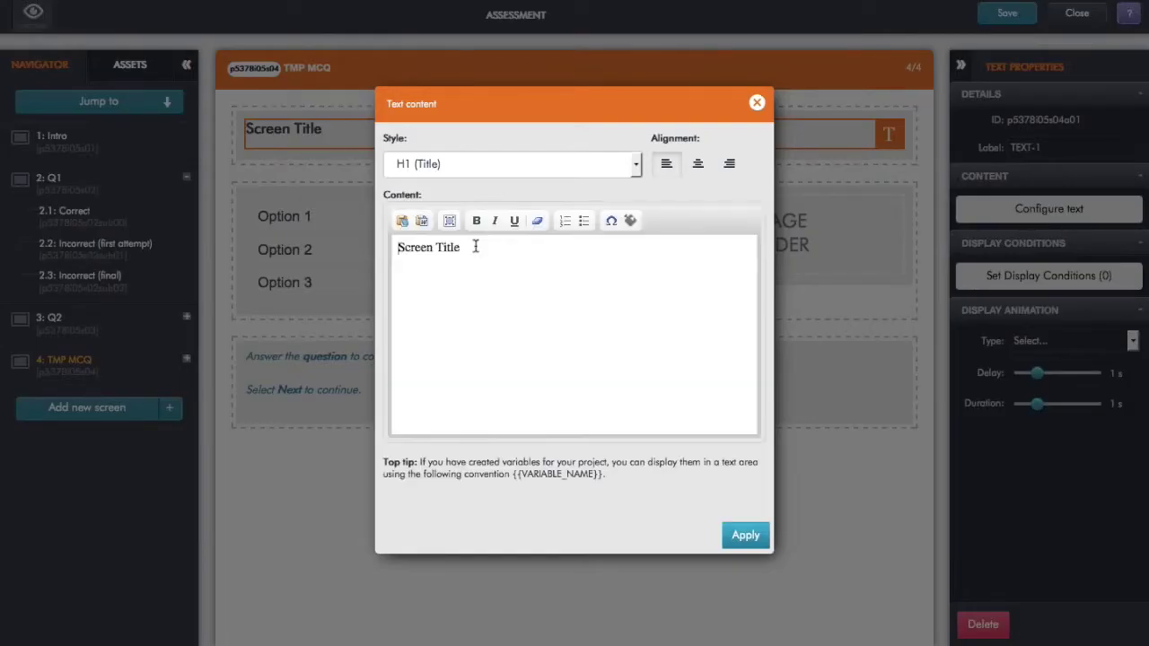
{"action": "left_click_drag", "start_coordinate": [477, 248], "coordinate": [391, 245]}
{"action": "type", "text": "what is "}
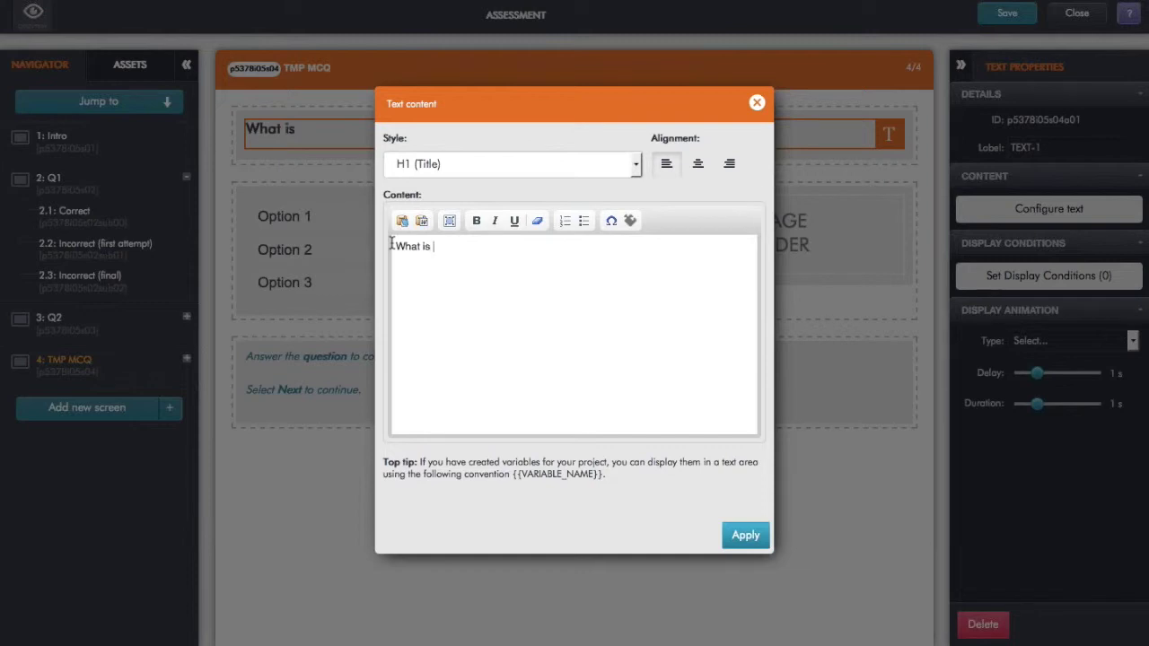
{"action": "type", "text": "2 + 2?"}
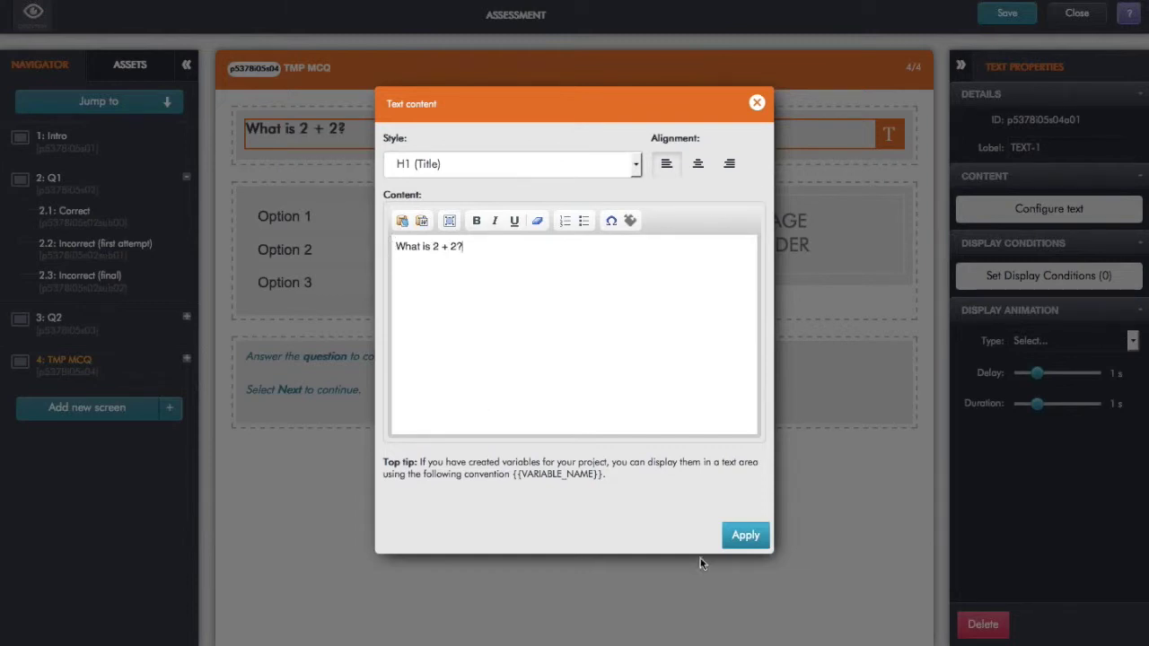
{"action": "left_click", "coordinate": [747, 539]}
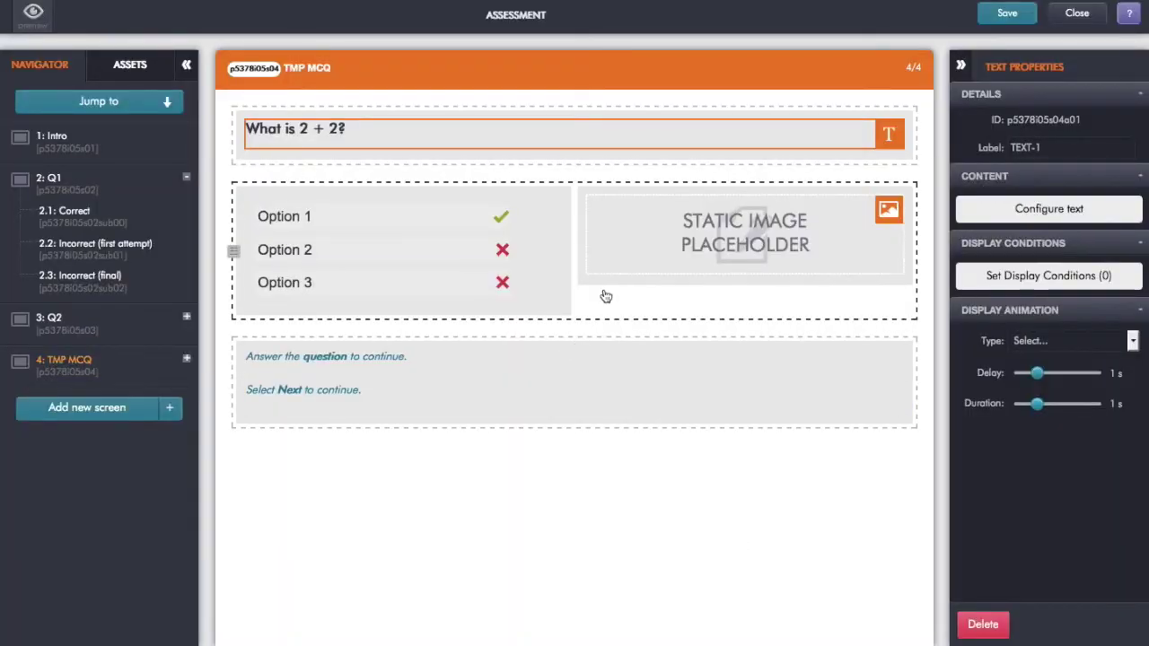
- Replace Option 1, Option 2 and Option 3 with answers 4, 3 and 5, keeping 4 correct
{"action": "double_click", "coordinate": [456, 249]}
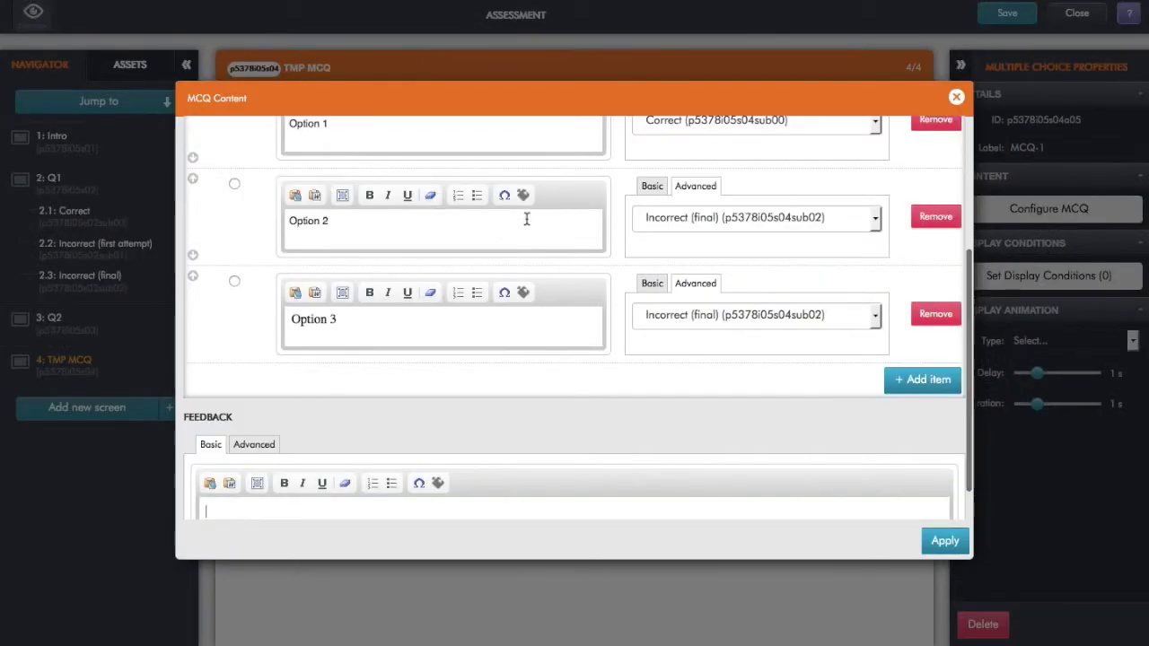
{"action": "scroll", "coordinate": [525, 222], "scroll_direction": "up", "scroll_amount": 2}
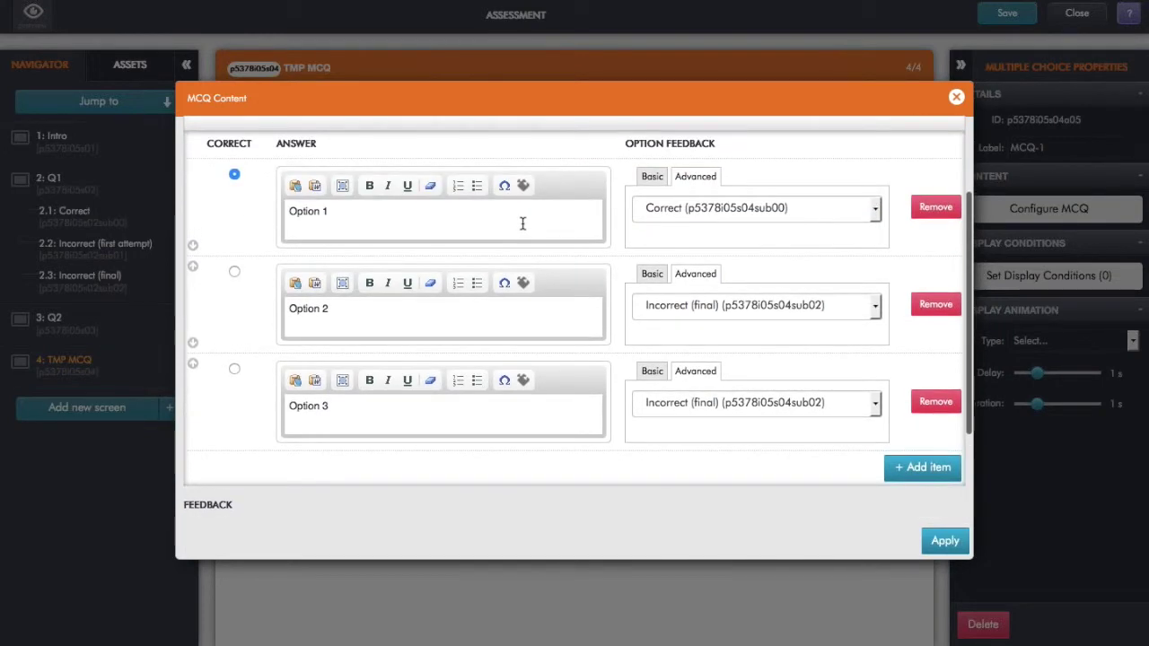
{"action": "left_click_drag", "start_coordinate": [349, 210], "coordinate": [287, 210]}
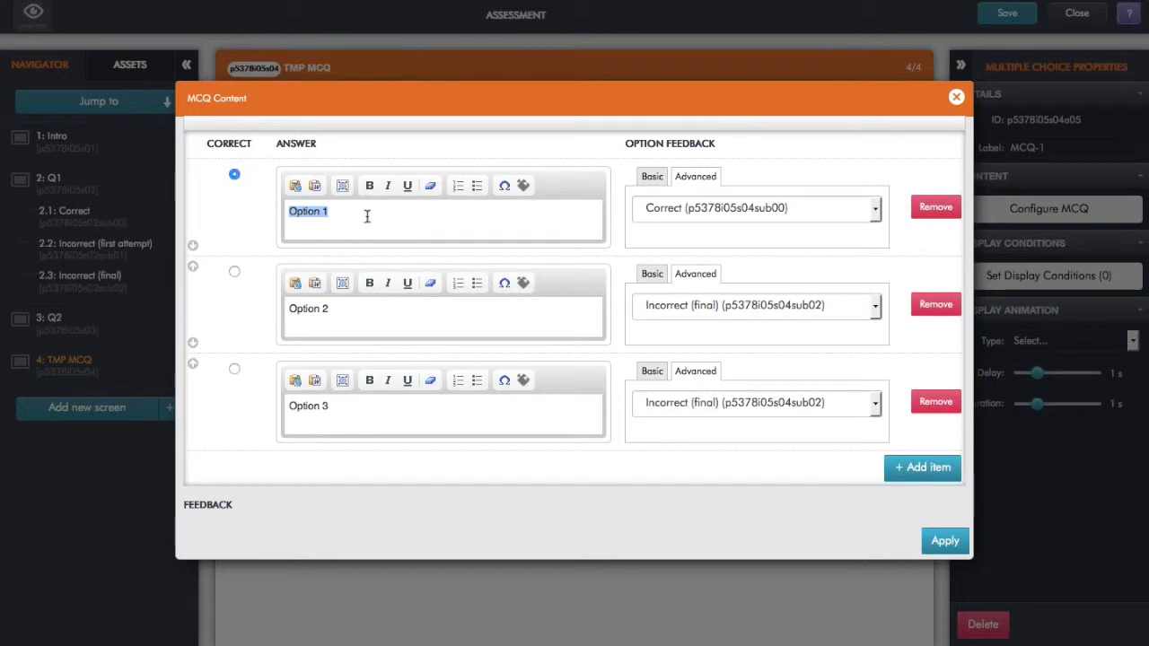
{"action": "type", "text": "4"}
{"action": "left_click_drag", "start_coordinate": [339, 307], "coordinate": [269, 302]}
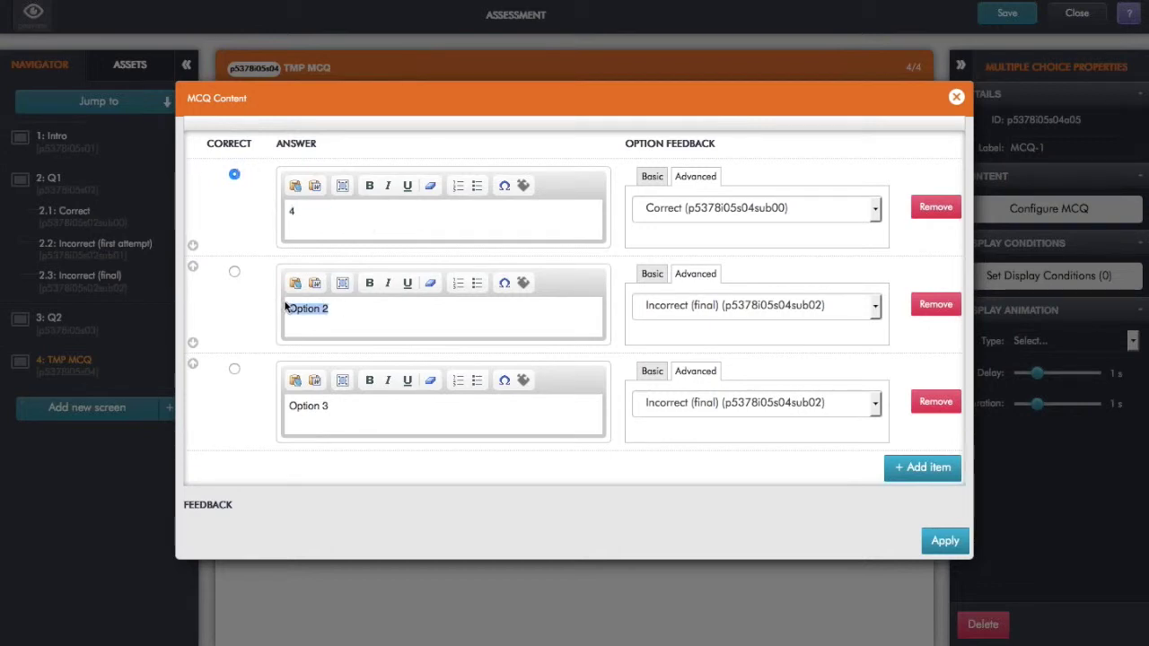
{"action": "type", "text": "3"}
{"action": "left_click_drag", "start_coordinate": [329, 405], "coordinate": [277, 405]}
{"action": "type", "text": "5"}
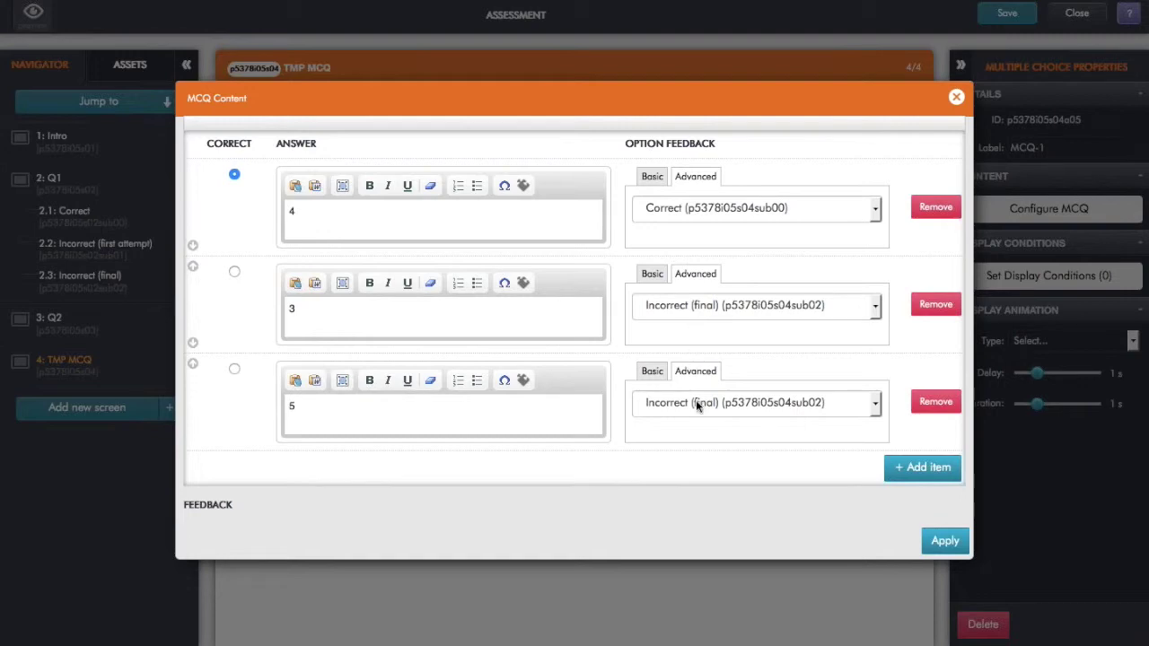
{"action": "left_click", "coordinate": [942, 541]}
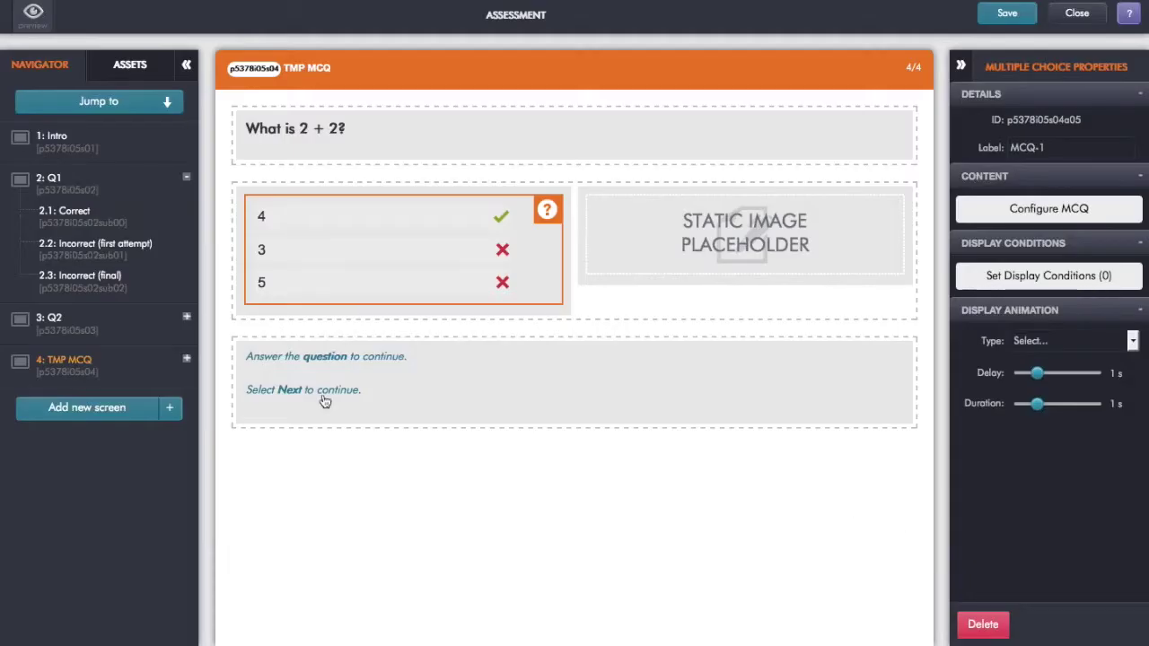
- Look through TMP MCQ's Correct, Incorrect (first attempt) and Incorrect (final) feedback screens, then return to it
{"action": "left_click", "coordinate": [186, 360]}
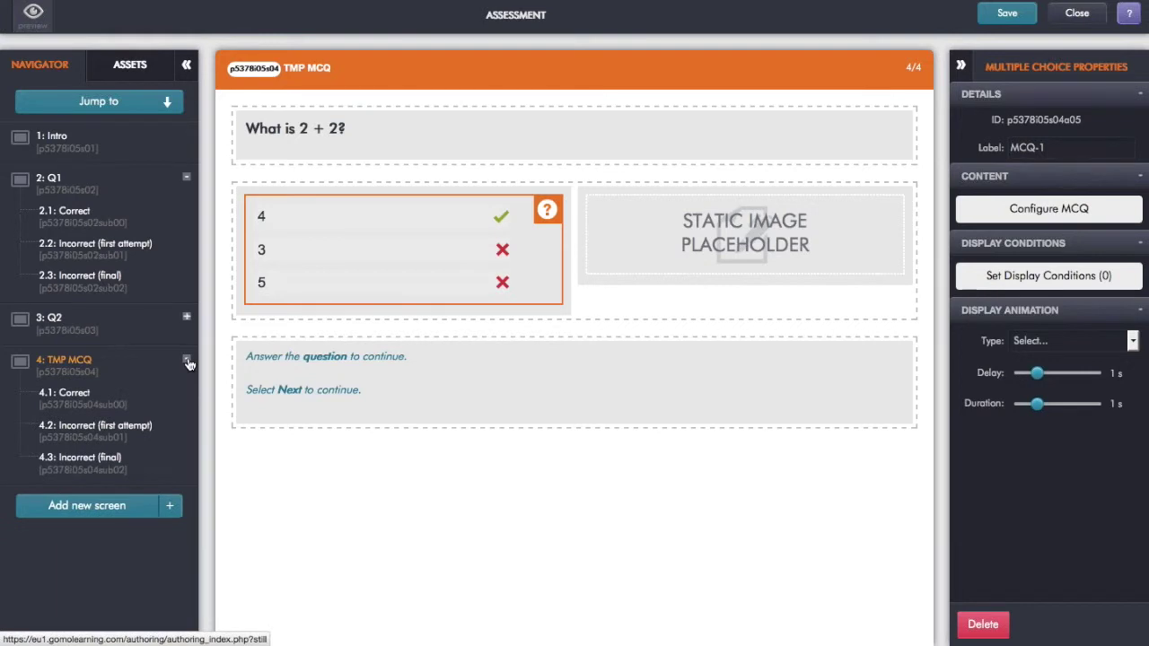
{"action": "left_click", "coordinate": [73, 393]}
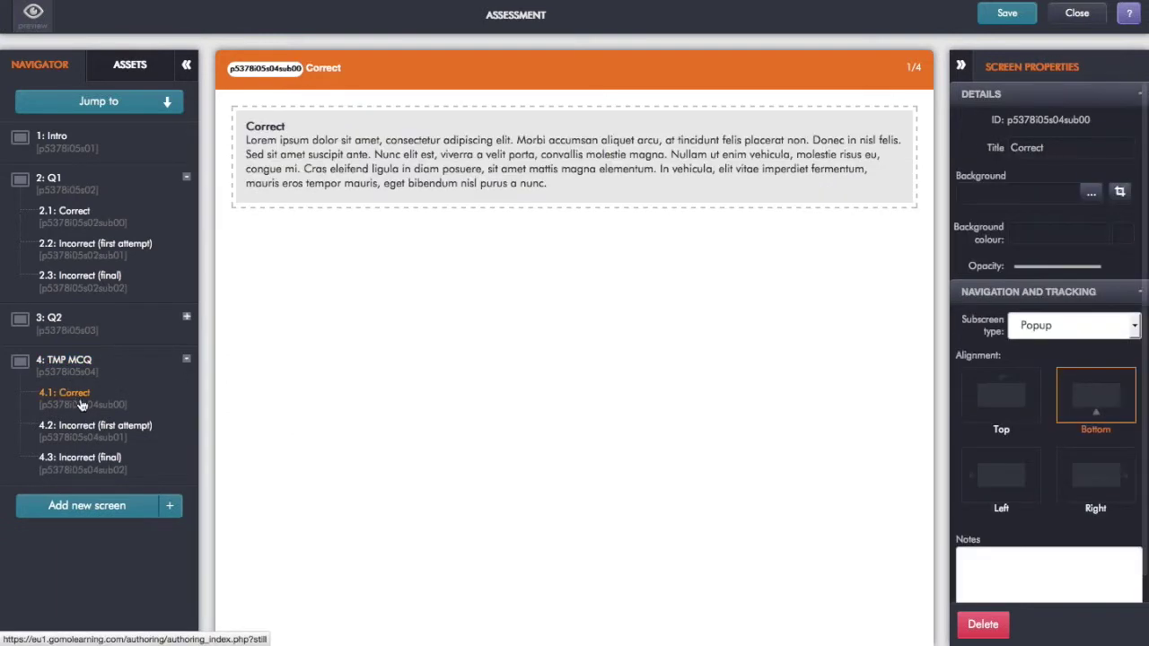
{"action": "left_click", "coordinate": [97, 429]}
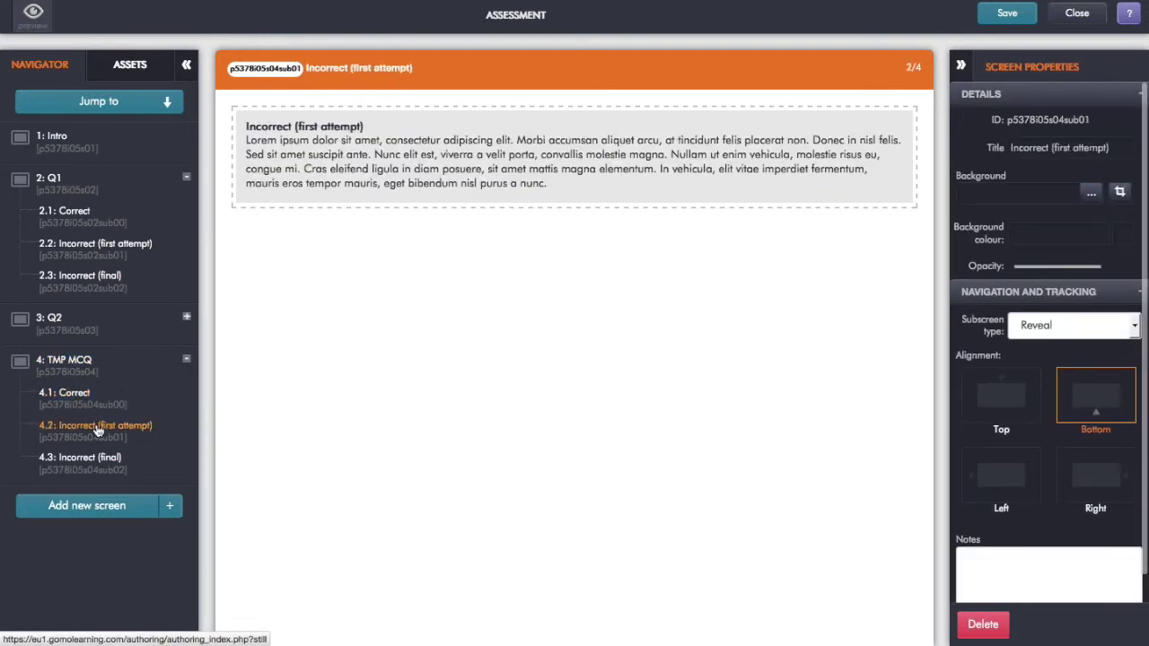
{"action": "left_click", "coordinate": [101, 462]}
{"action": "left_click", "coordinate": [79, 363]}
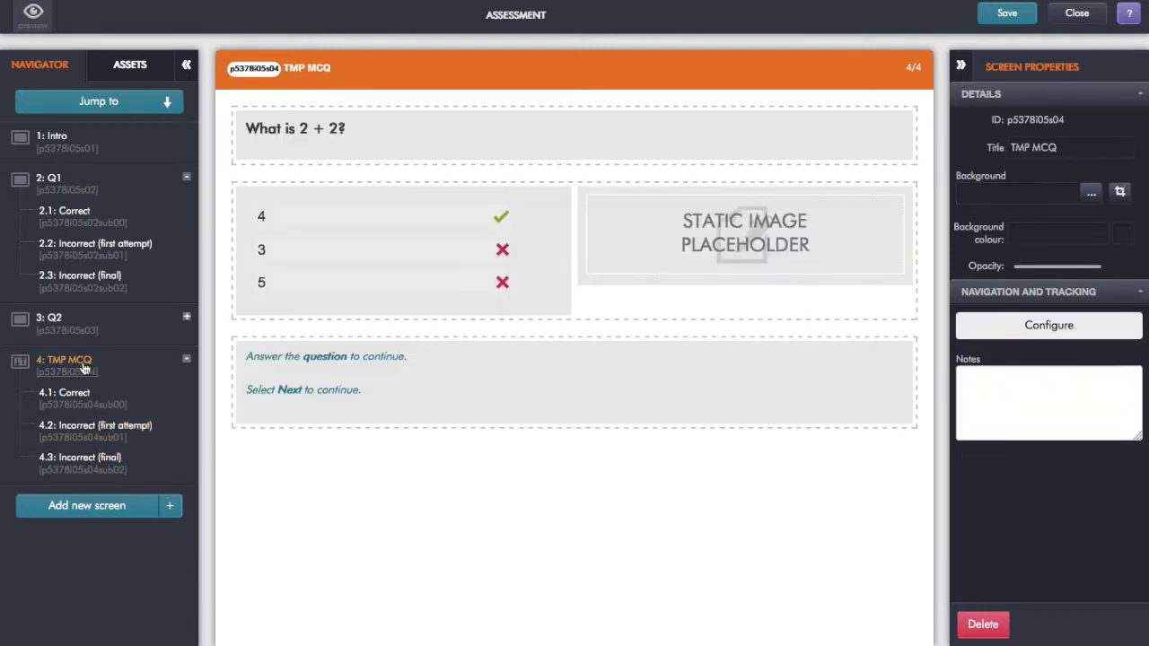
- Delete the static image placeholder from the TMP MCQ screen
{"action": "left_click", "coordinate": [761, 239]}
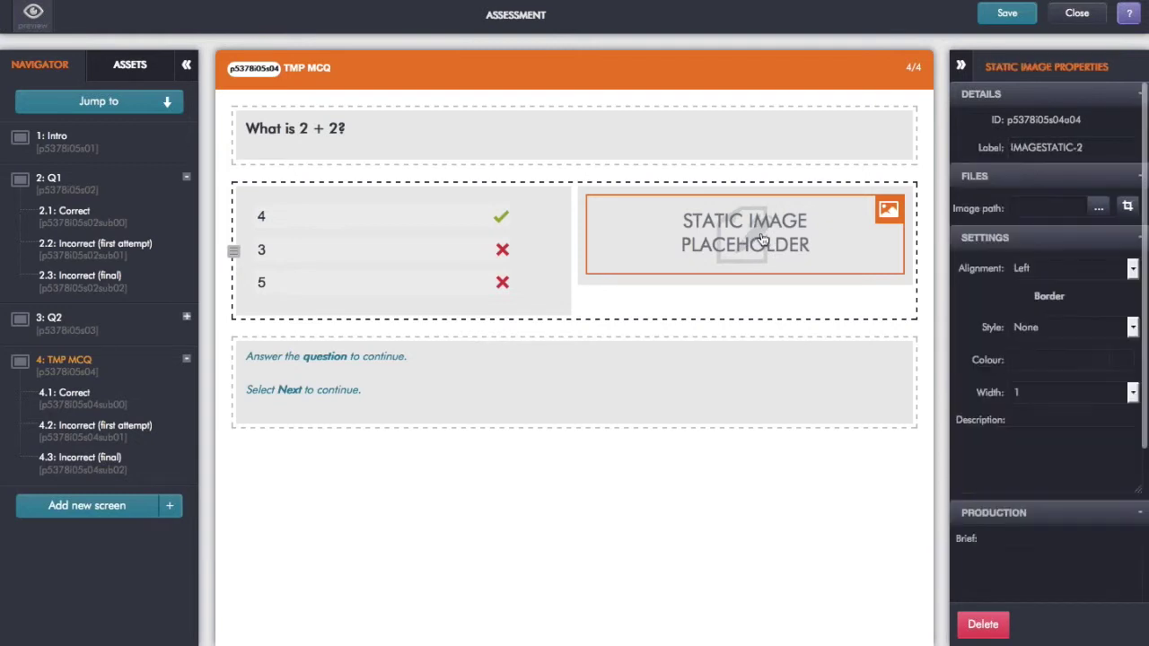
{"action": "left_click", "coordinate": [983, 623]}
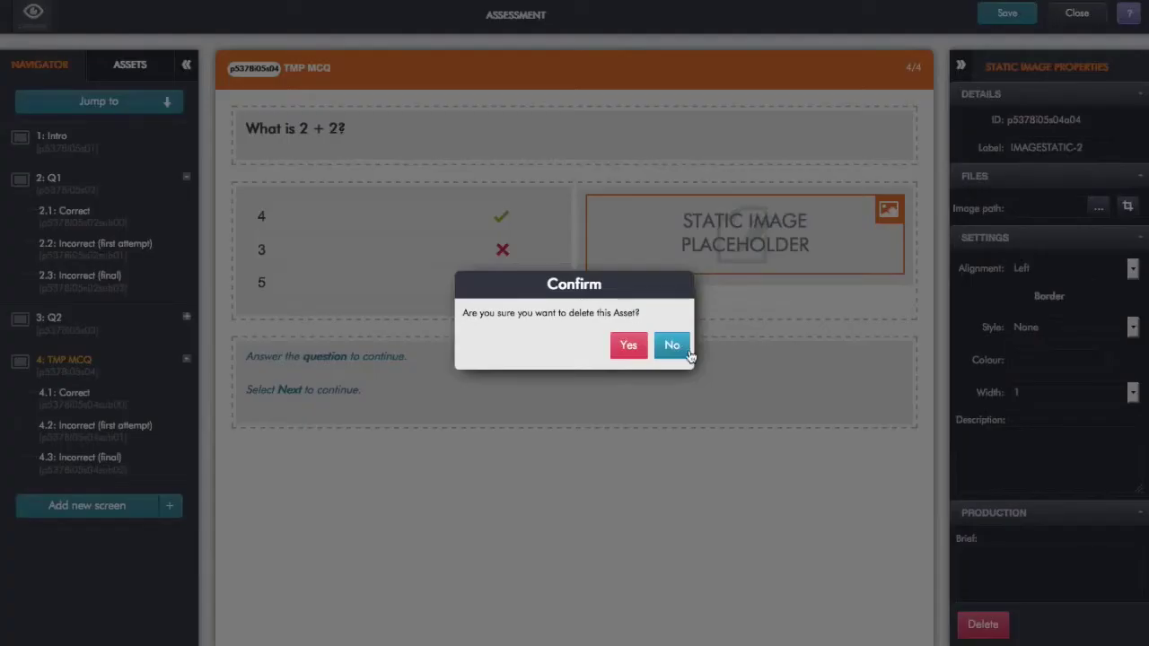
{"action": "left_click", "coordinate": [628, 344]}
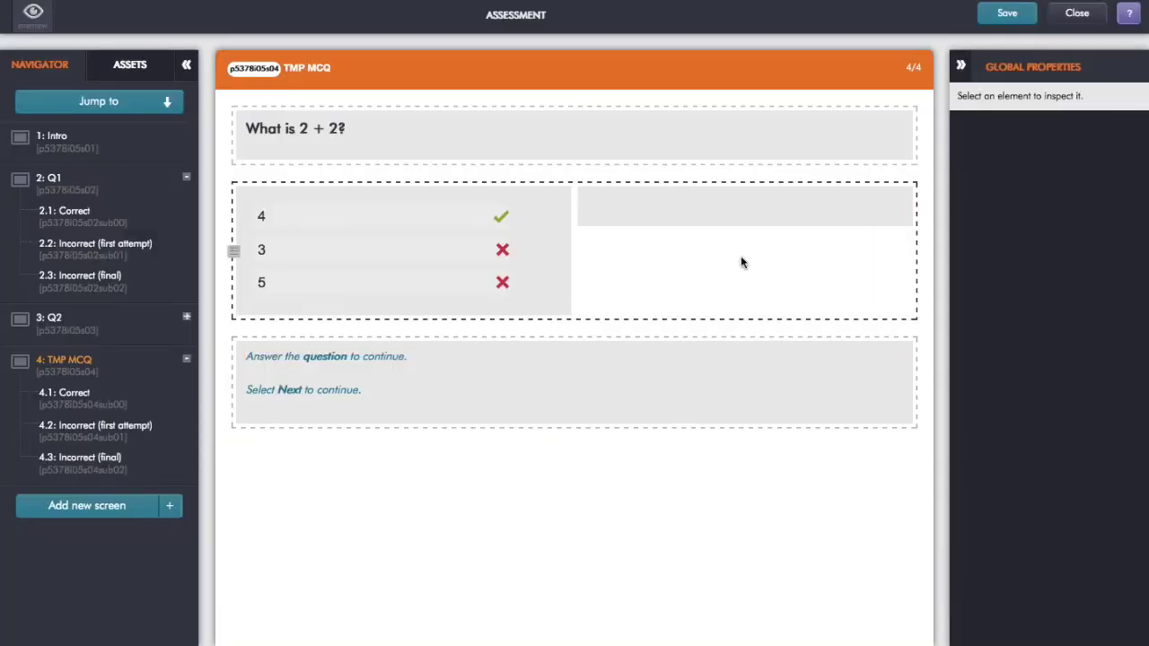
- Save the topic and dismiss the 'Topic saved' confirmation
{"action": "left_click", "coordinate": [996, 18]}
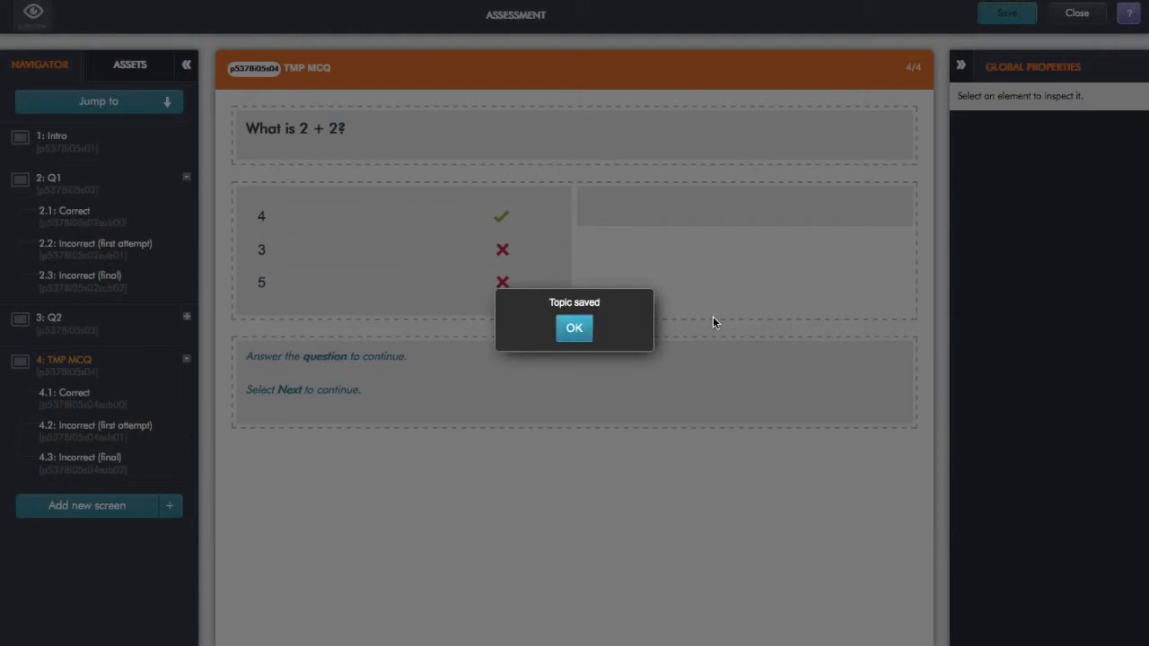
{"action": "left_click", "coordinate": [576, 326]}
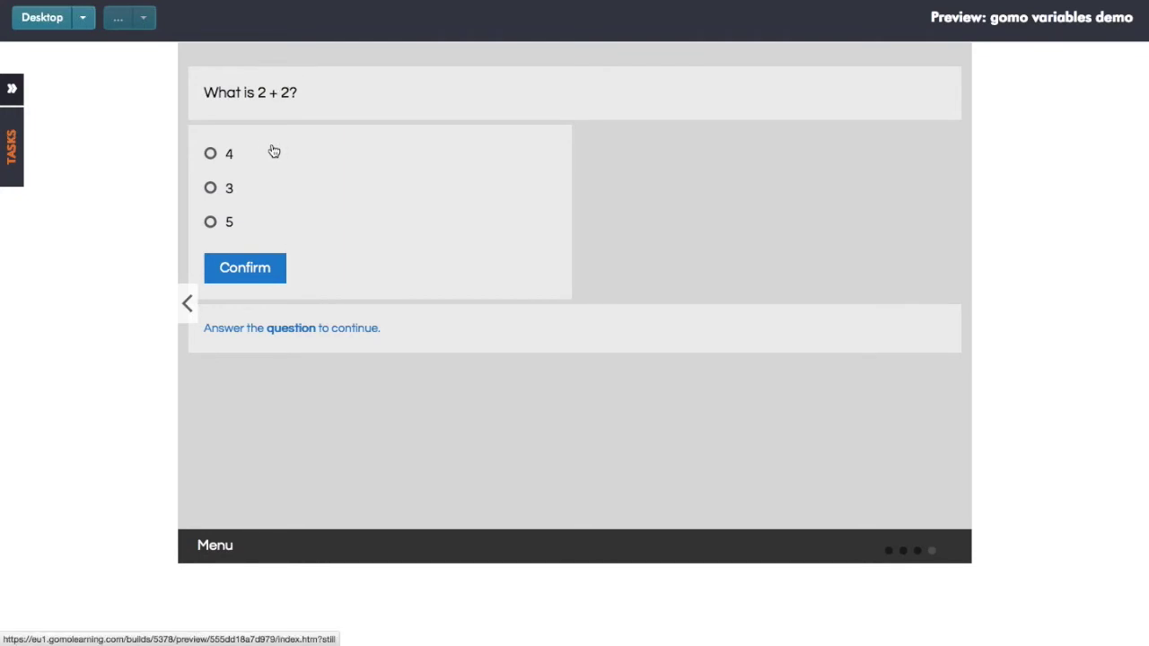
- Submit answer 3 in preview, close the incorrect feedback, and reset the question
{"action": "left_click", "coordinate": [211, 190]}
{"action": "left_click", "coordinate": [243, 269]}
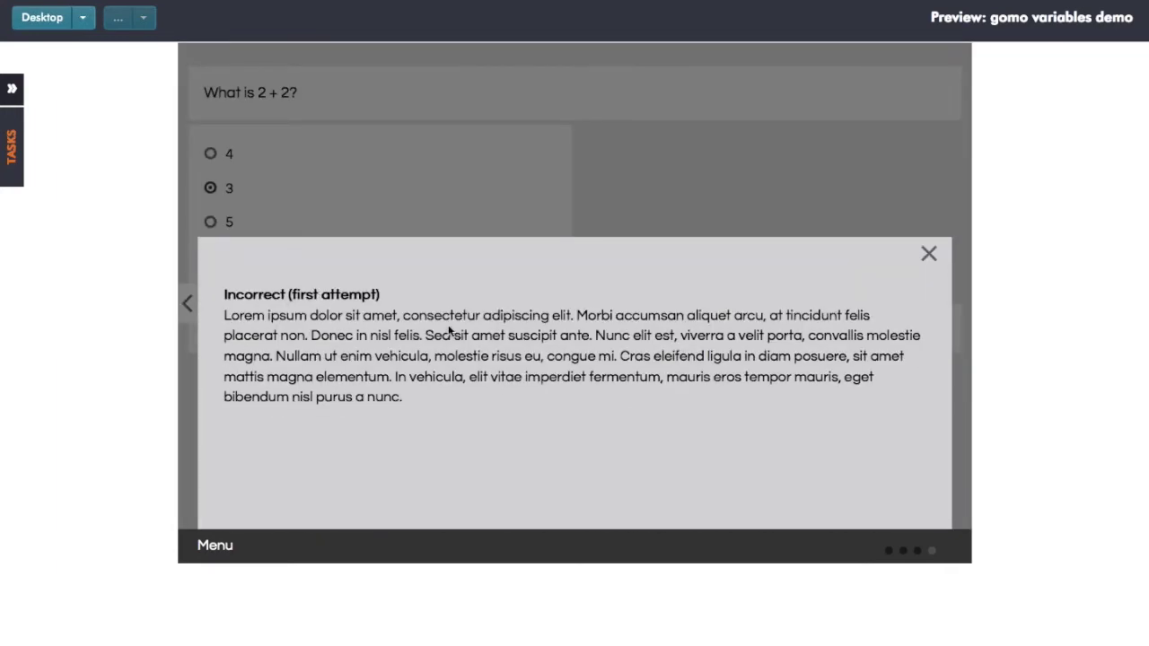
{"action": "left_click", "coordinate": [930, 256]}
{"action": "left_click", "coordinate": [239, 266]}
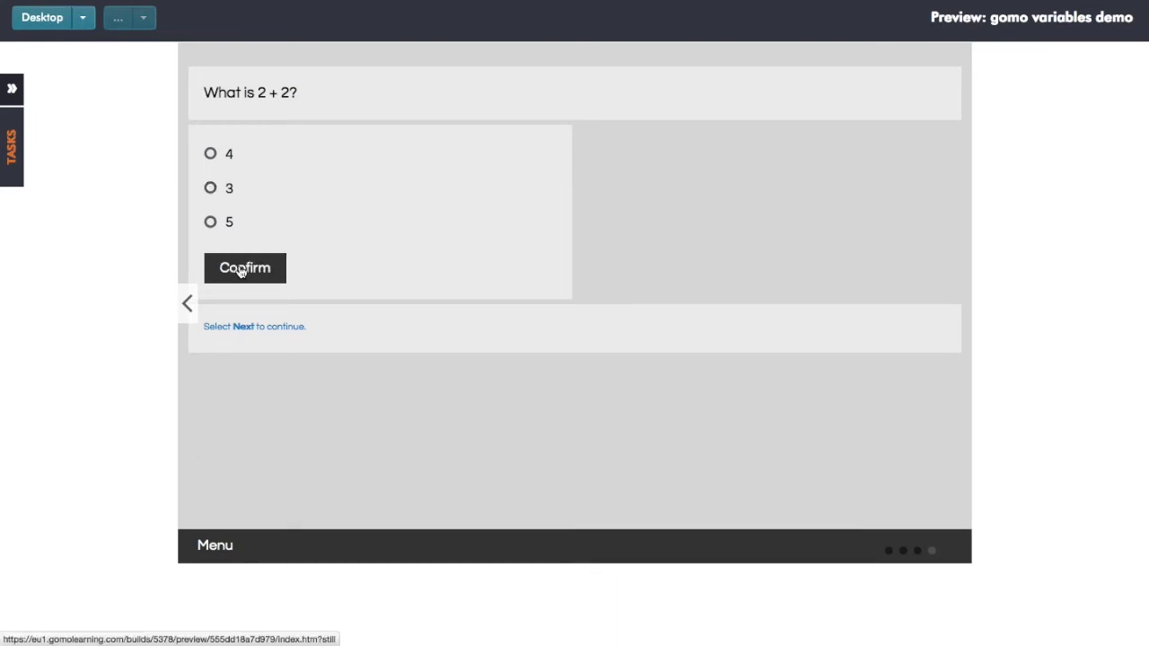
- Submit answer 4 and close the correct feedback popup
{"action": "left_click", "coordinate": [211, 156]}
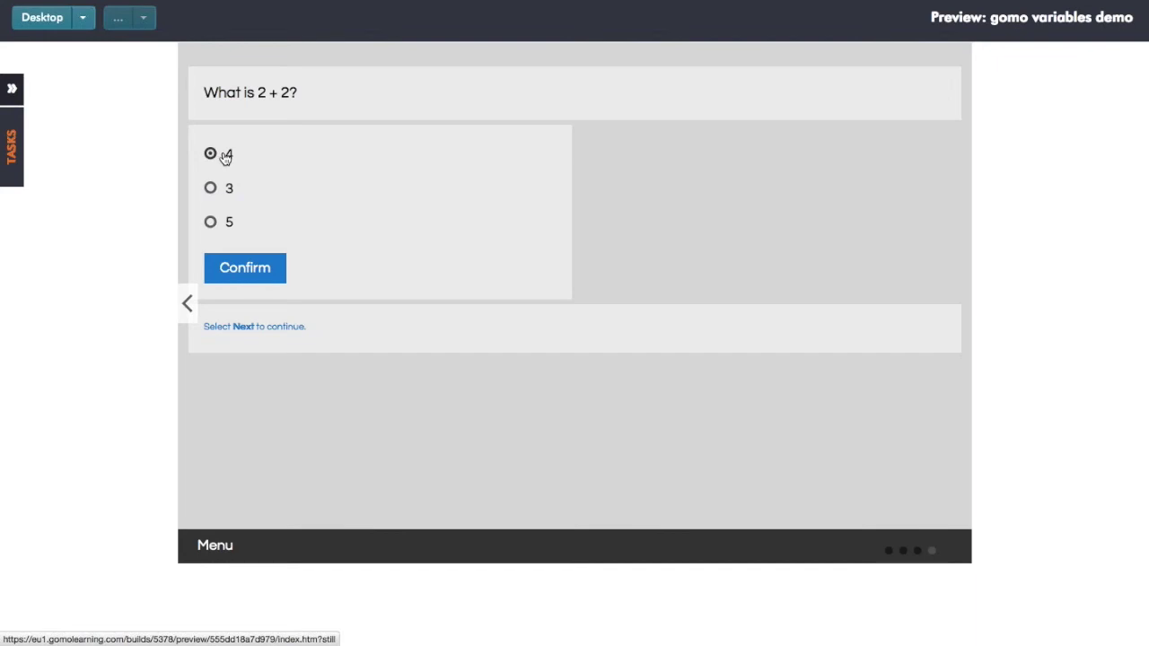
{"action": "left_click", "coordinate": [256, 270]}
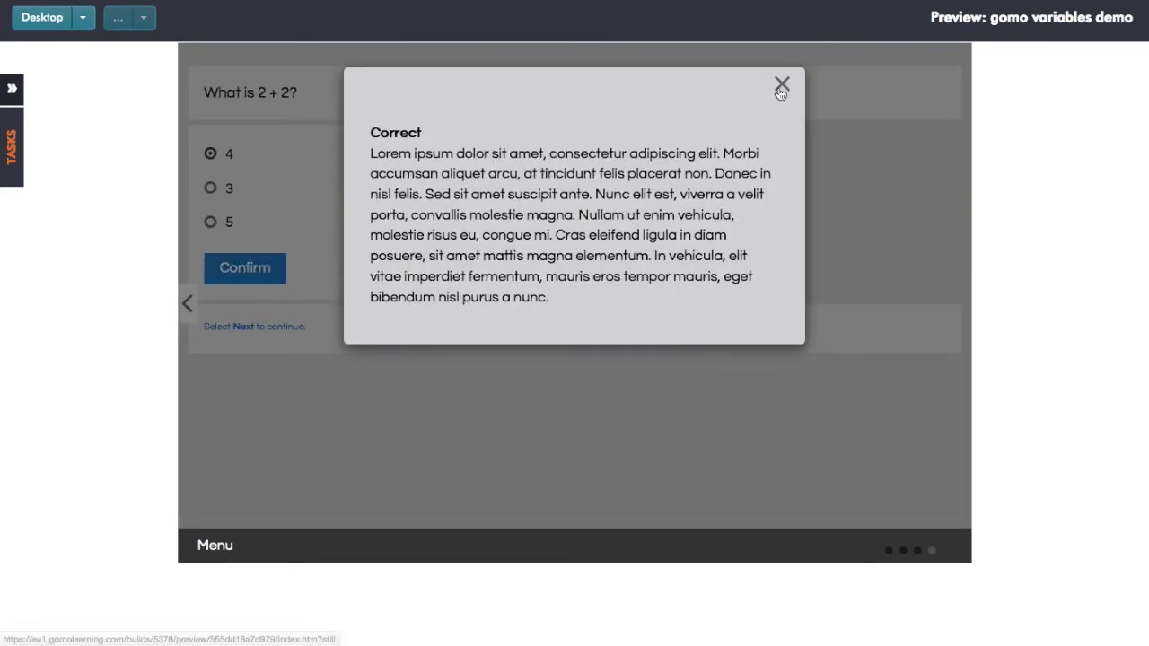
{"action": "left_click", "coordinate": [780, 87]}
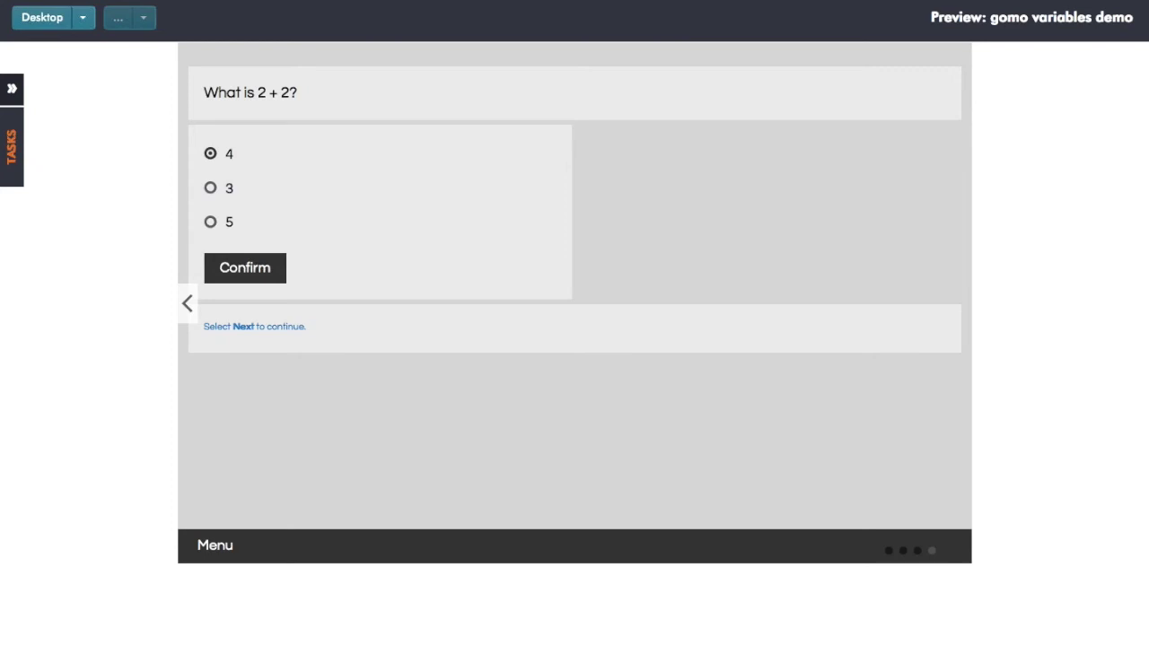